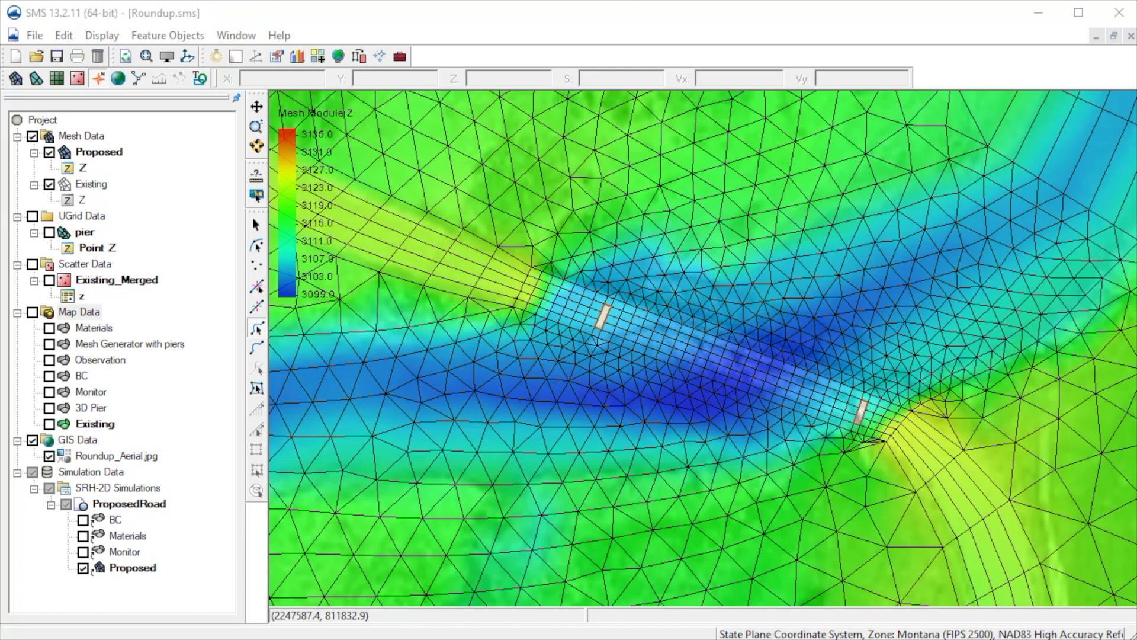
- Duplicate the BC coverage in the map data and rename the copy BC Structures
right_click(83, 375)
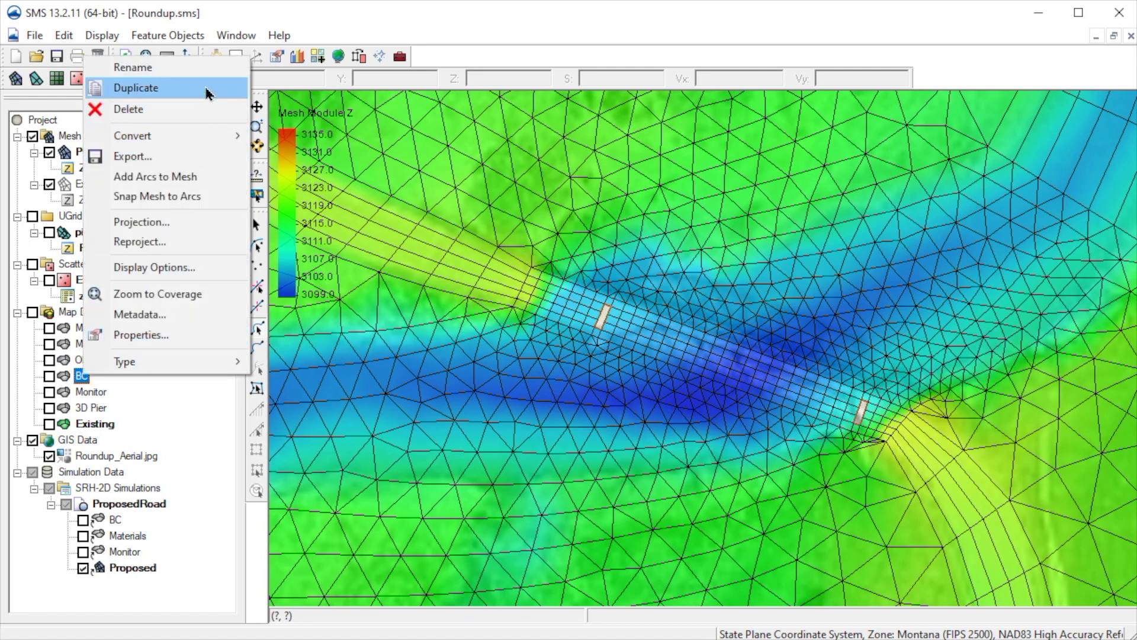
click(207, 93)
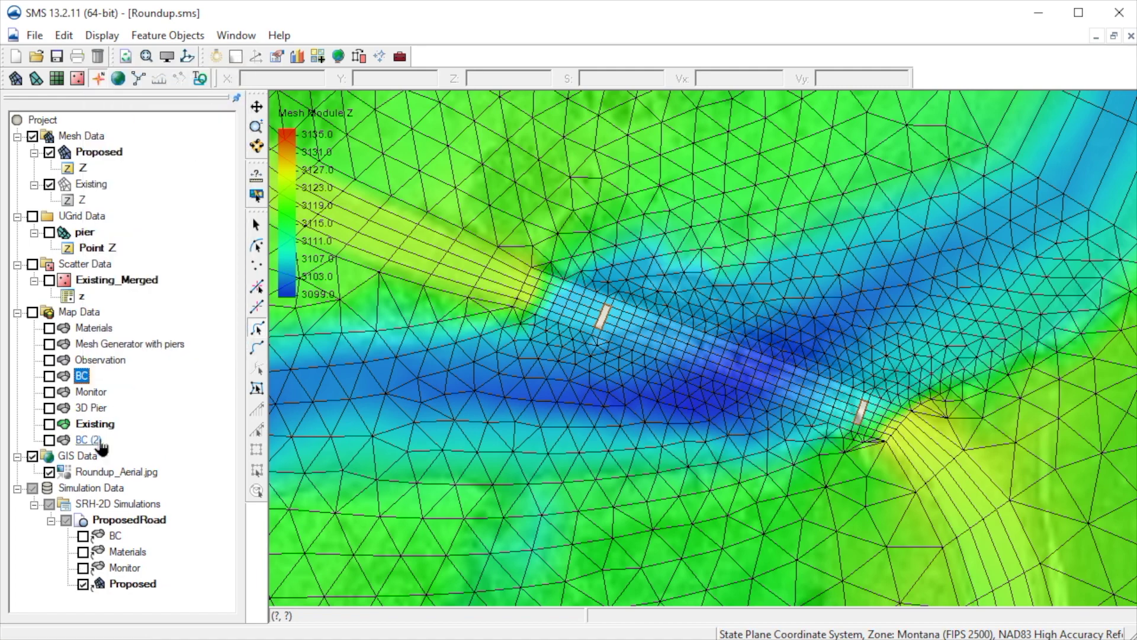
right_click(99, 441)
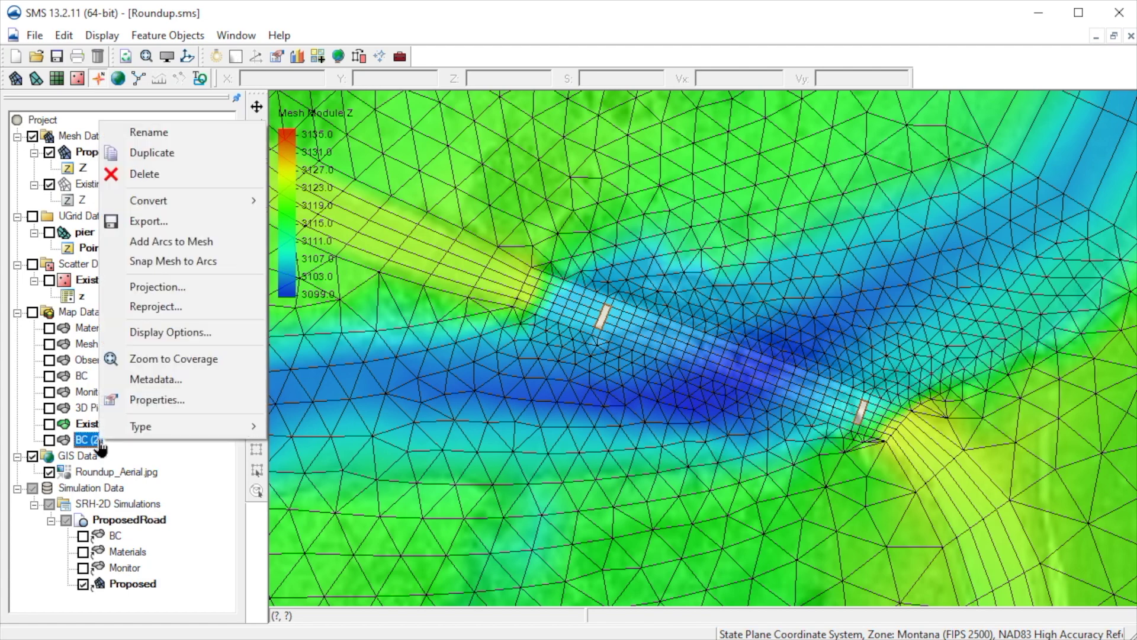
click(208, 132)
text(B)
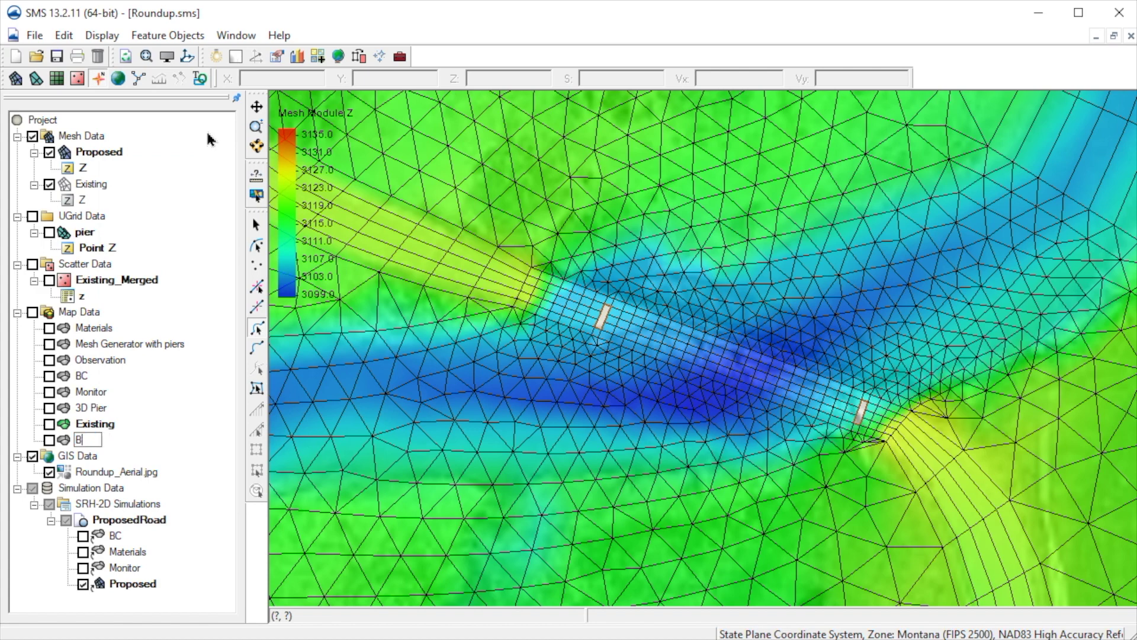
text(C Structures)
key(Return)
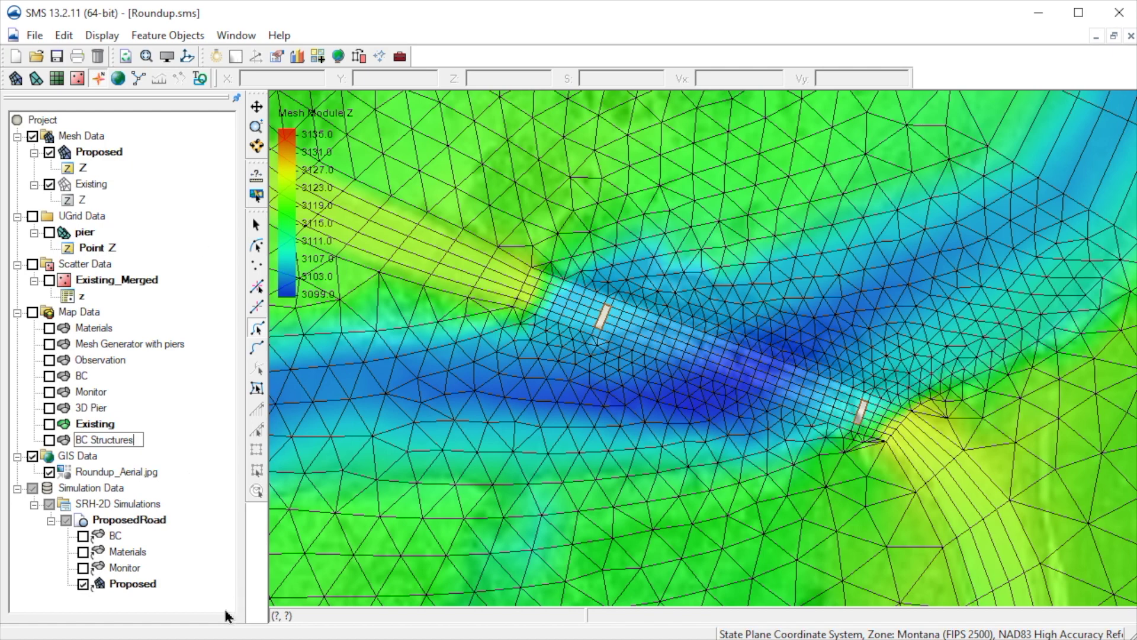
- Display and activate the BC Structures coverage, and draw a straight arc along each long side of the bridge between the road embankments
click(50, 439)
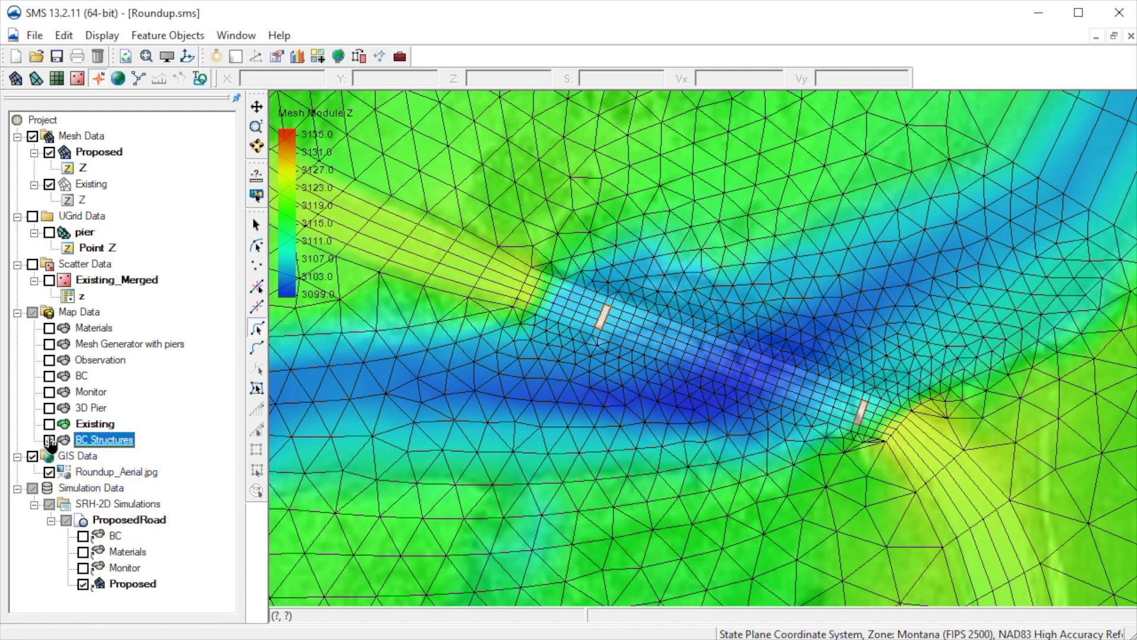
click(114, 444)
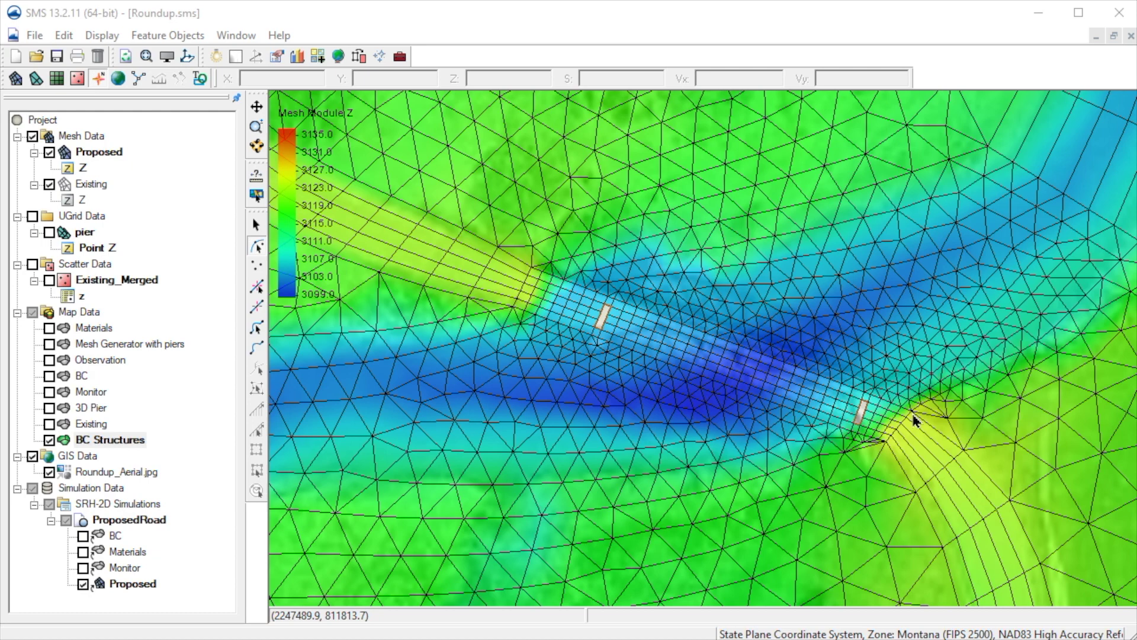
click(257, 348)
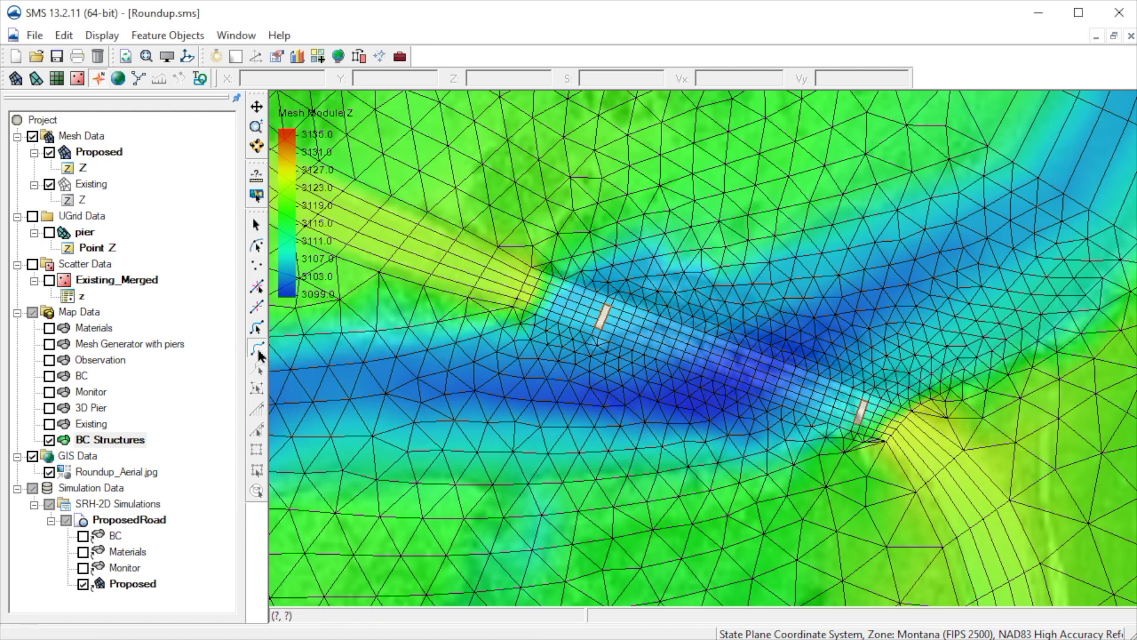
click(513, 307)
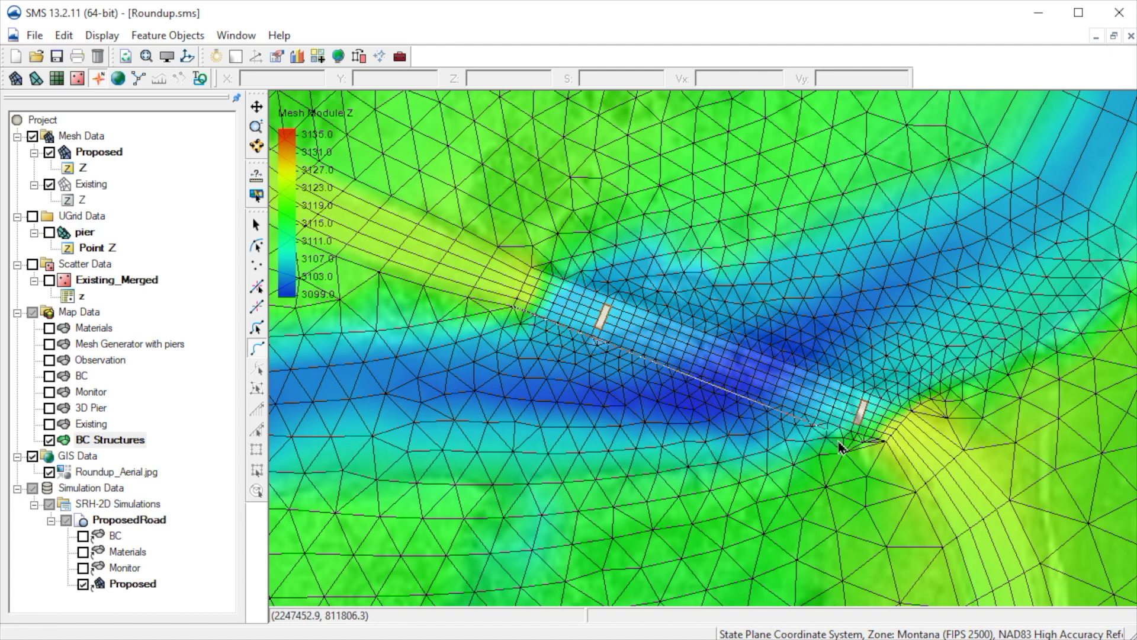
double_click(885, 444)
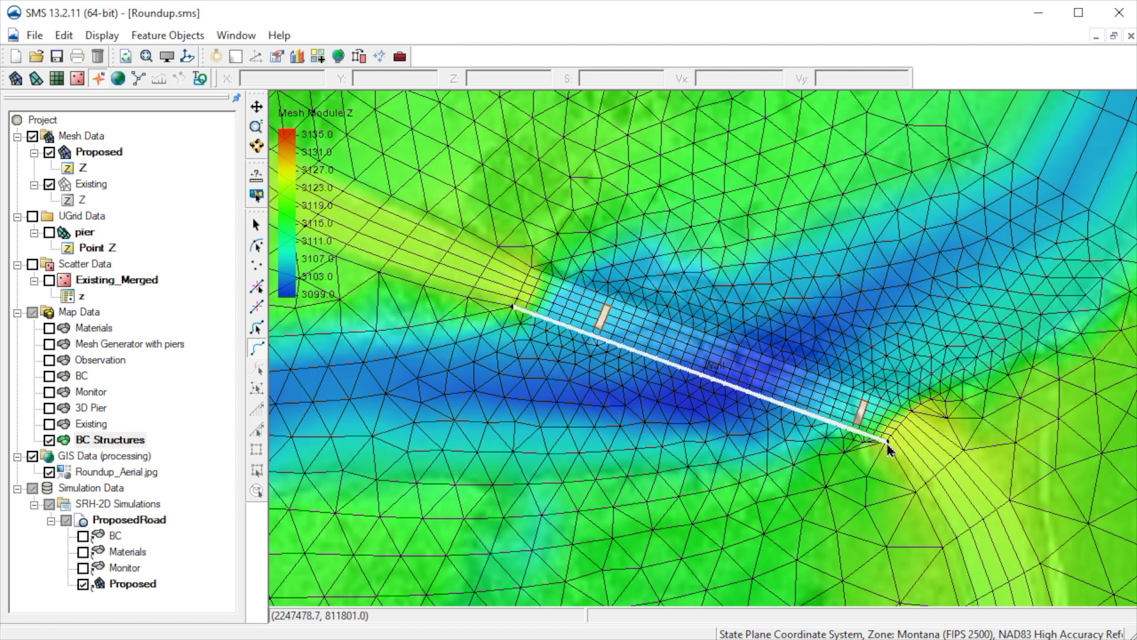
click(531, 266)
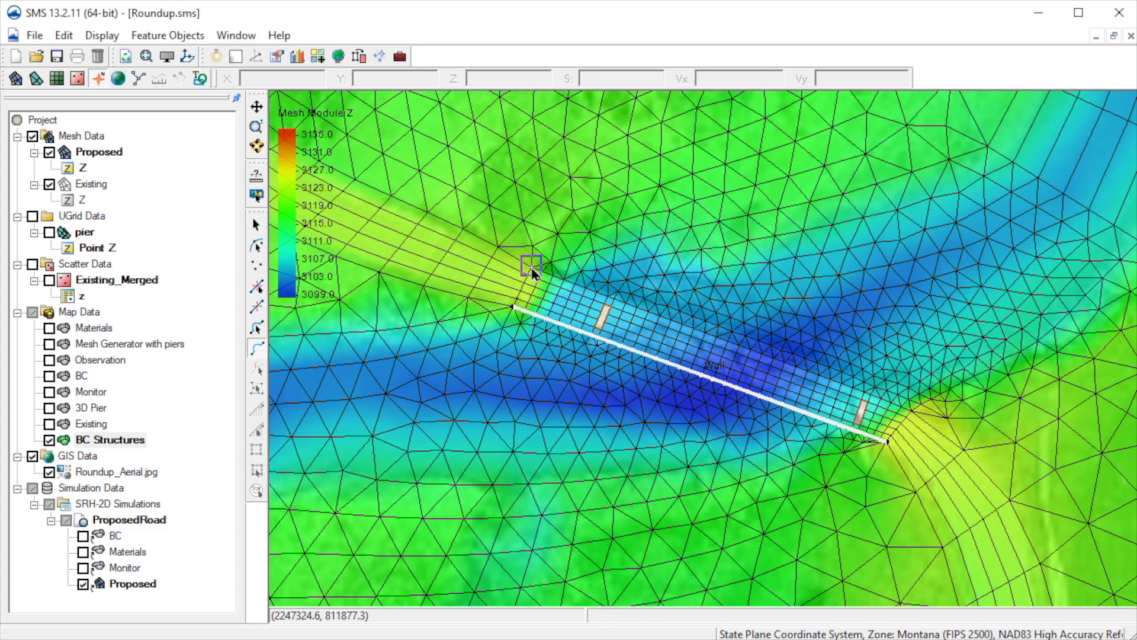
double_click(911, 415)
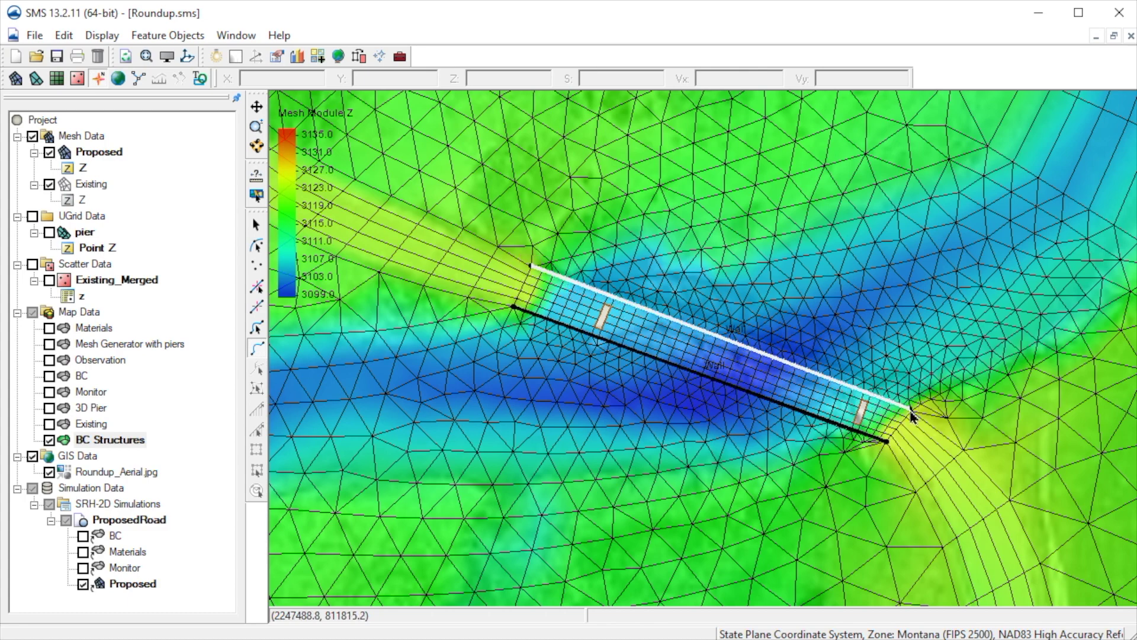
- Assign the Pressure boundary condition type to both bridge arcs, with arc 3 as Upstream and arc 4 as Downstream
click(258, 327)
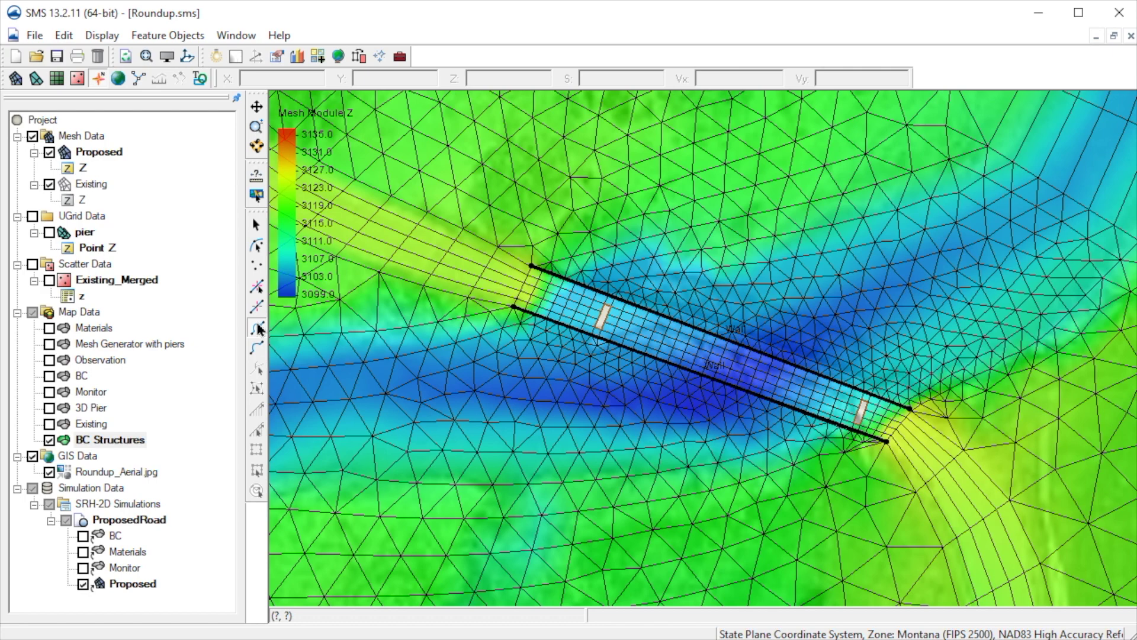
click(658, 359)
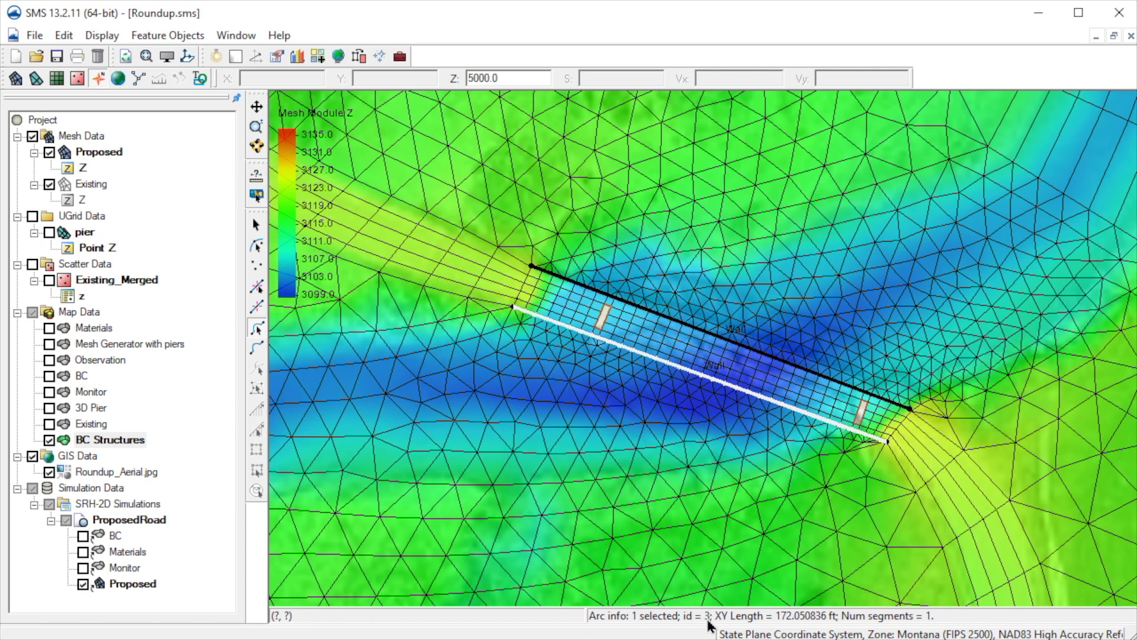
shift+click(778, 363)
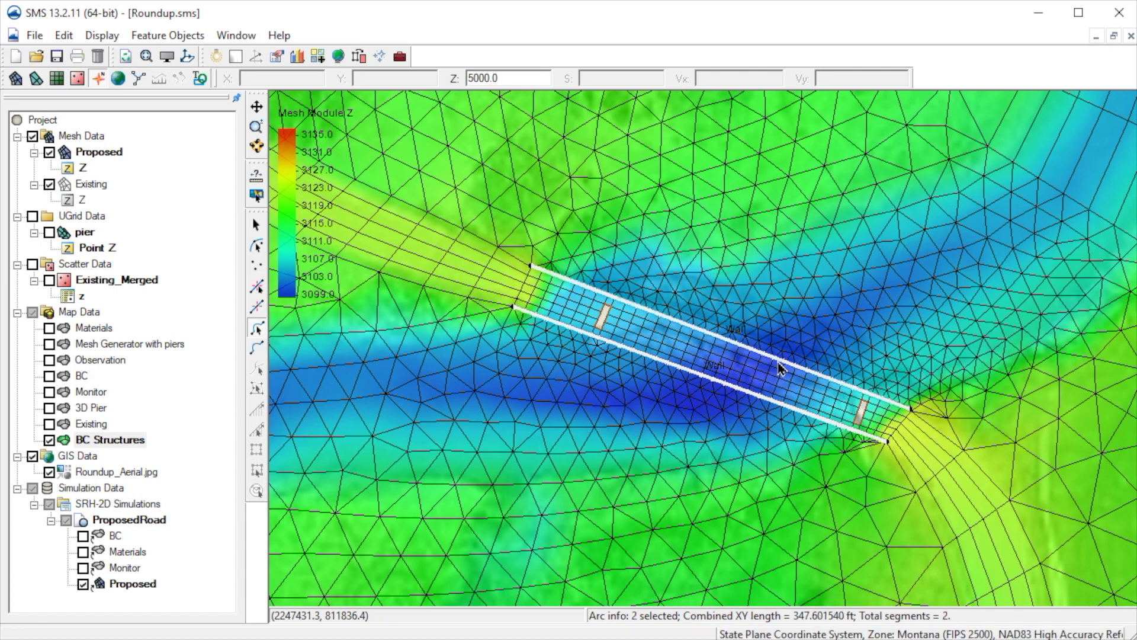
right_click(683, 510)
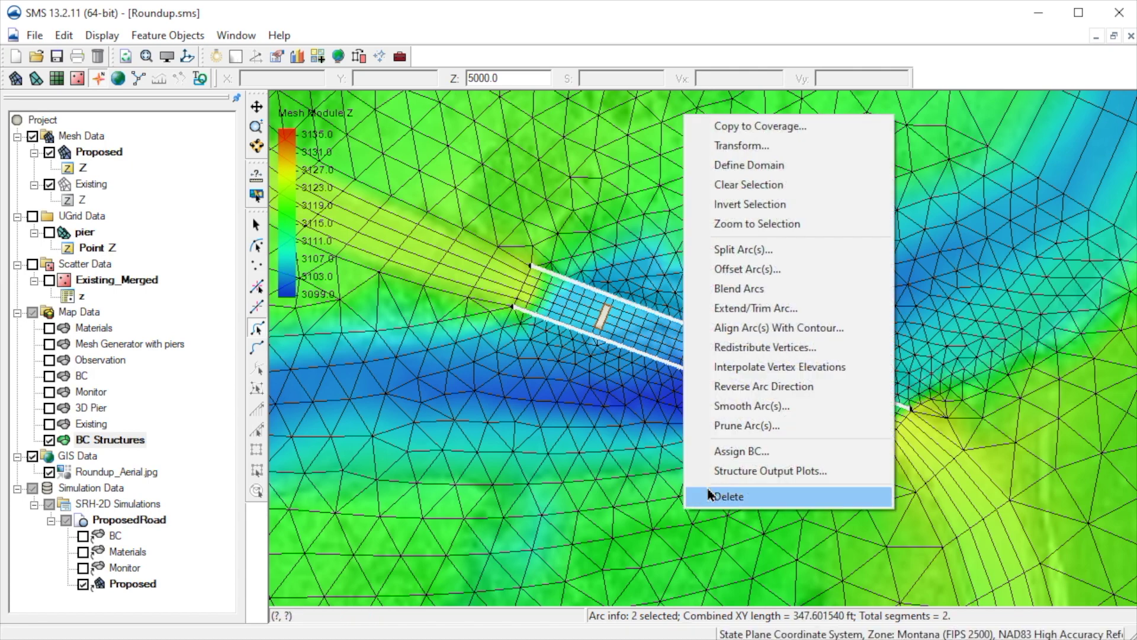
click(766, 454)
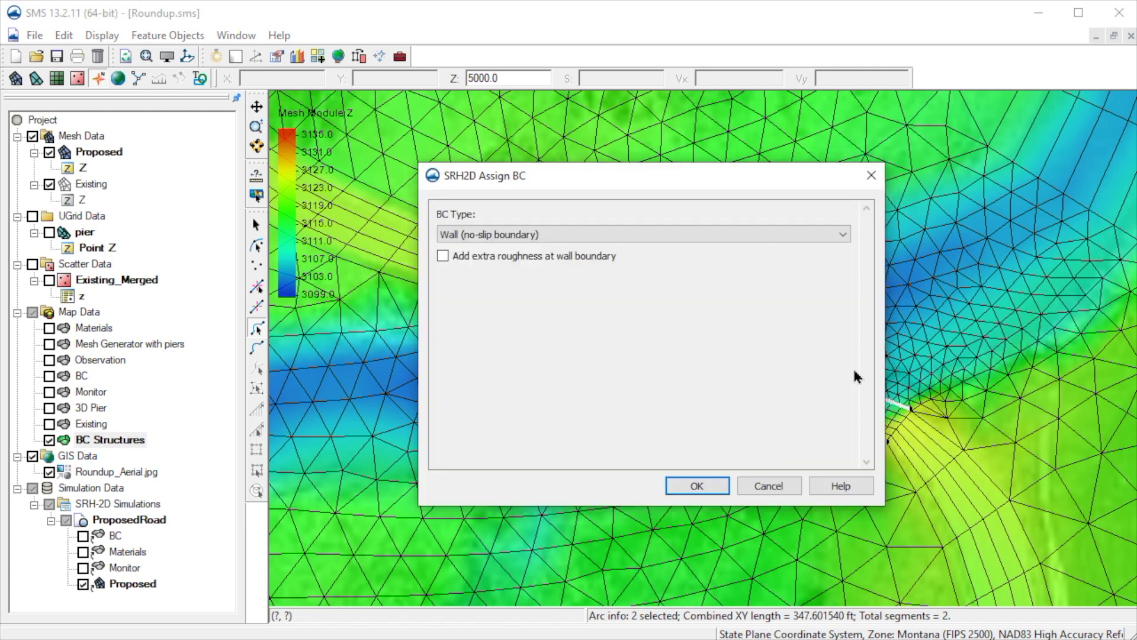
click(844, 235)
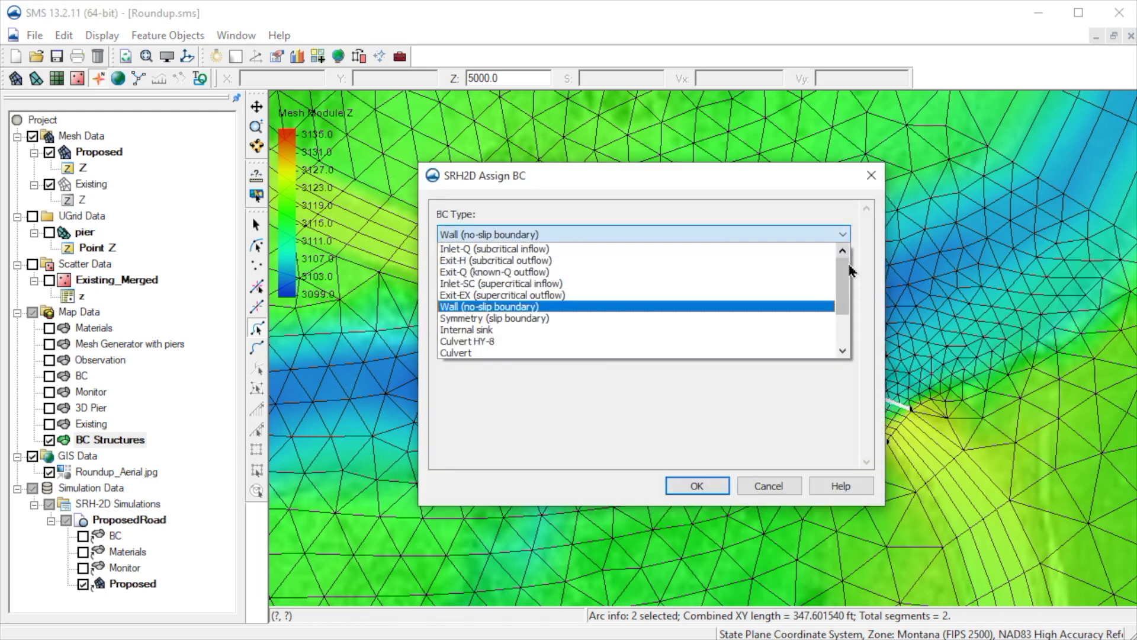
drag(850, 279, 847, 307)
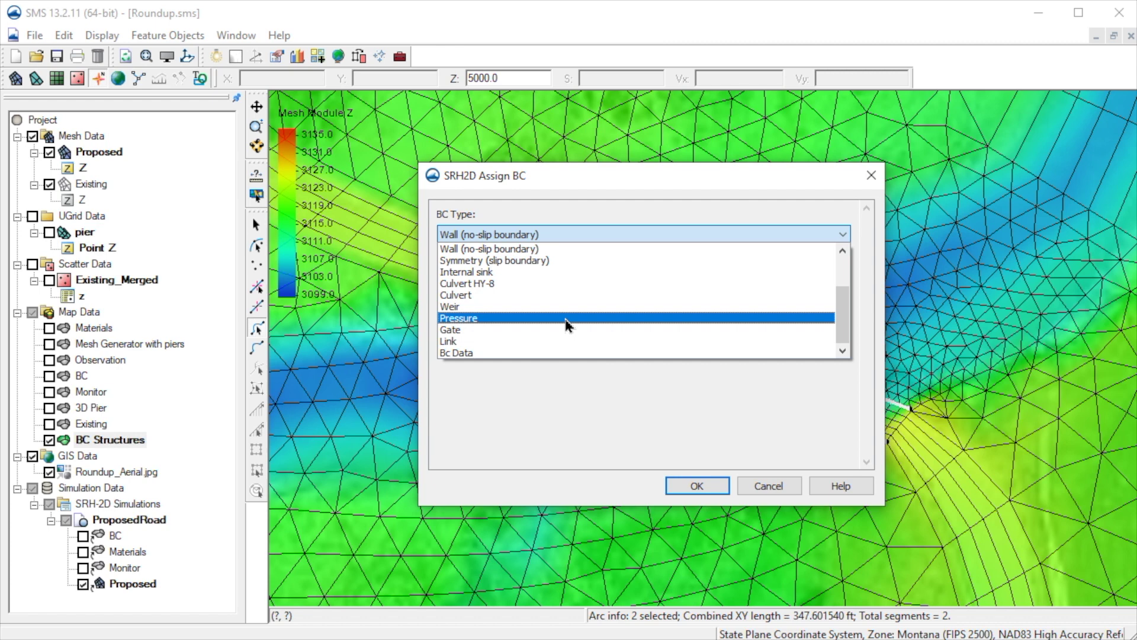
click(565, 320)
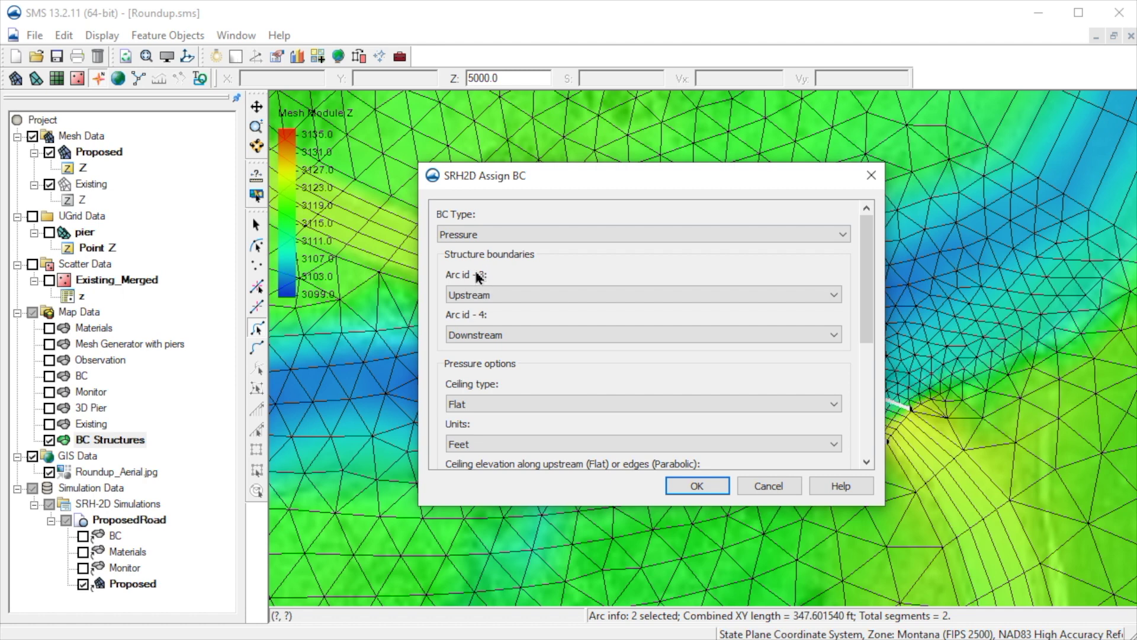
click(830, 298)
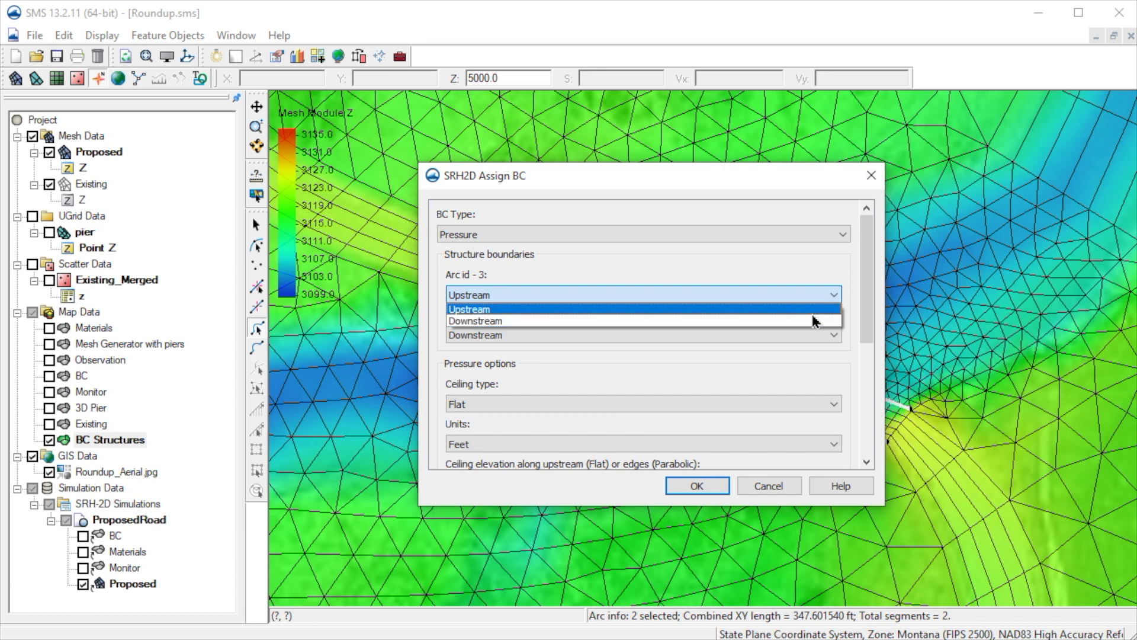
click(820, 310)
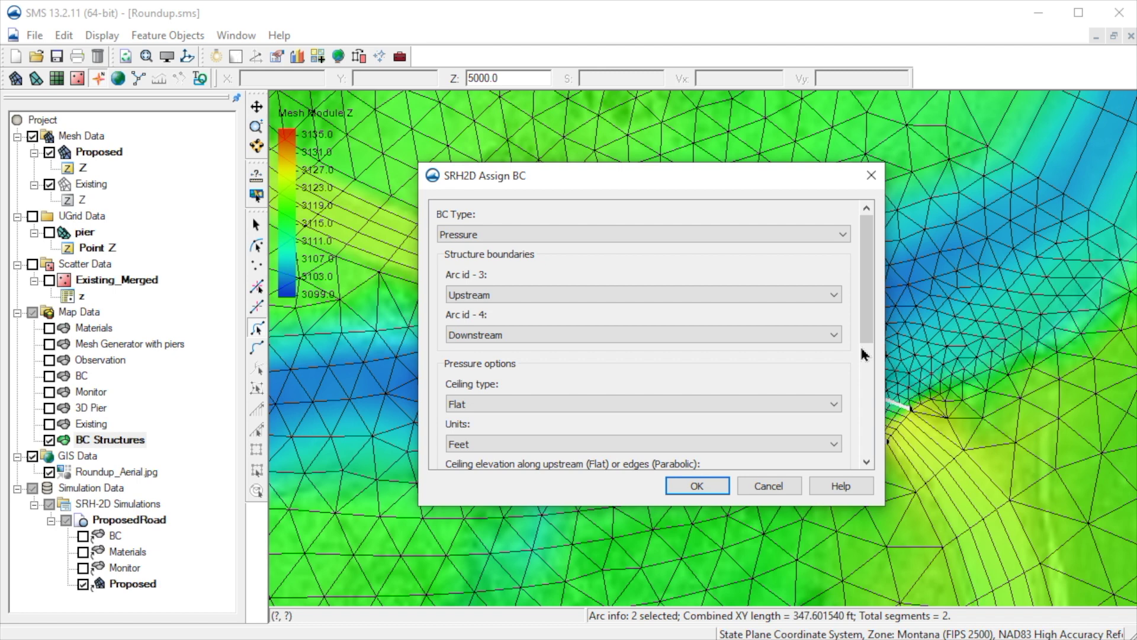
- Set the pressure zone's ceiling type to Flat and its units to Feet
drag(865, 333, 862, 413)
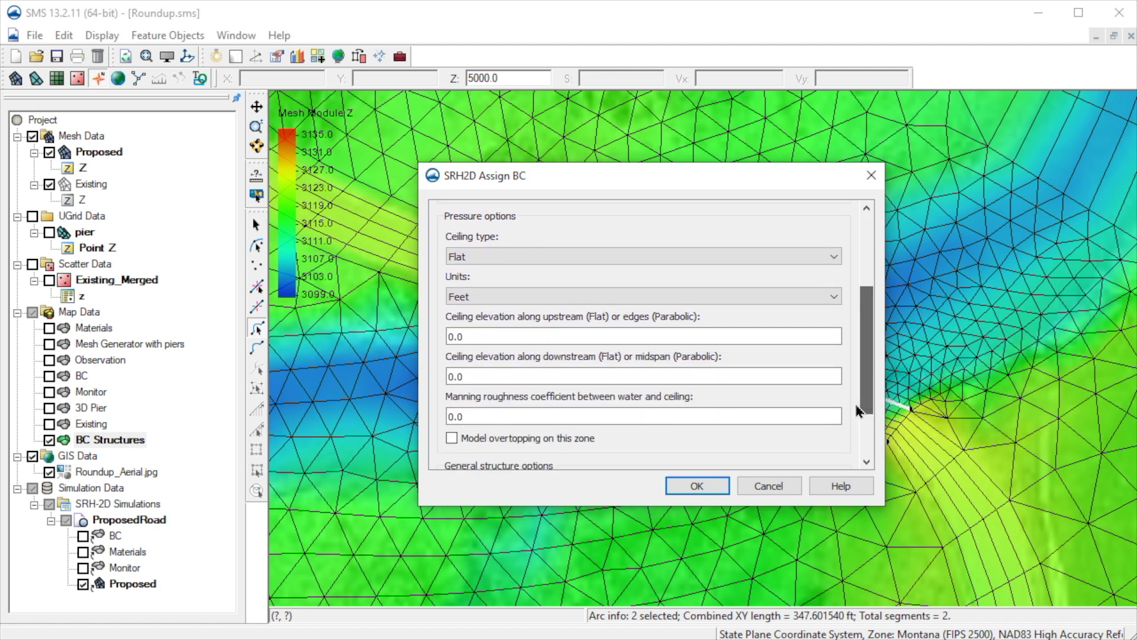
click(836, 264)
click(835, 262)
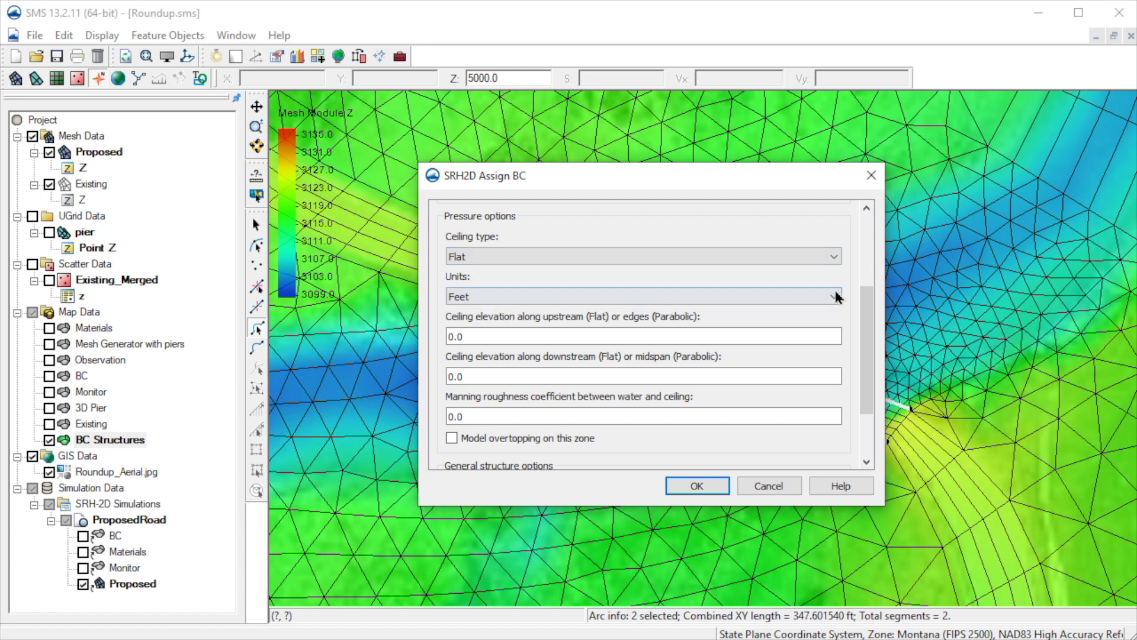
click(835, 299)
click(824, 310)
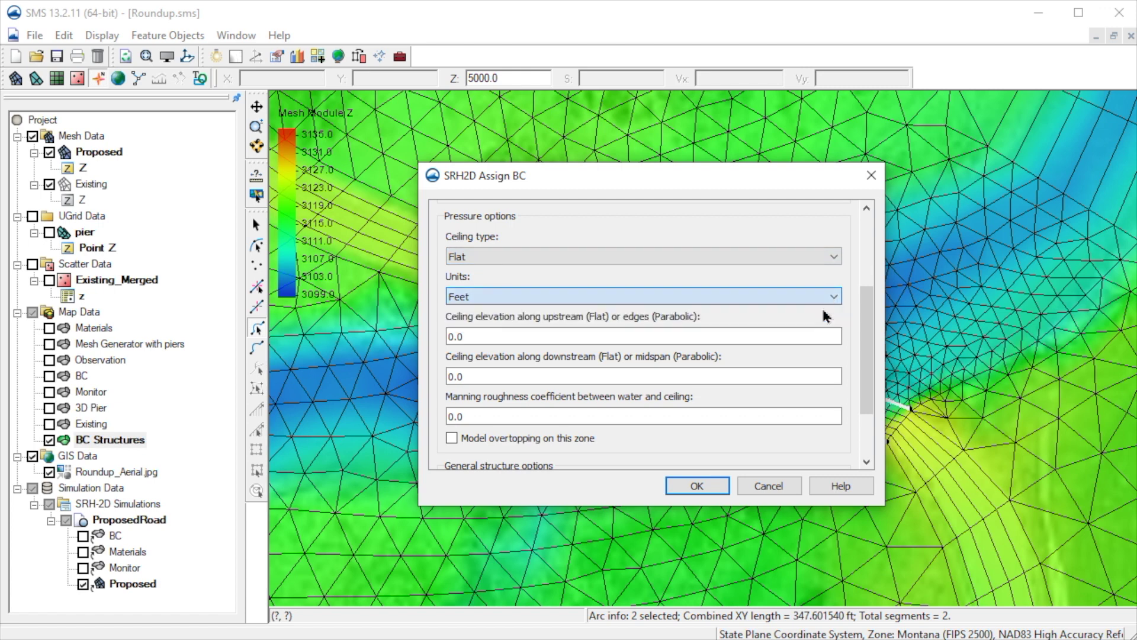
- Set the upstream and downstream ceiling elevations to 3113 and the Manning roughness coefficient between water and ceiling to 0.05
click(575, 338)
drag(486, 337, 443, 340)
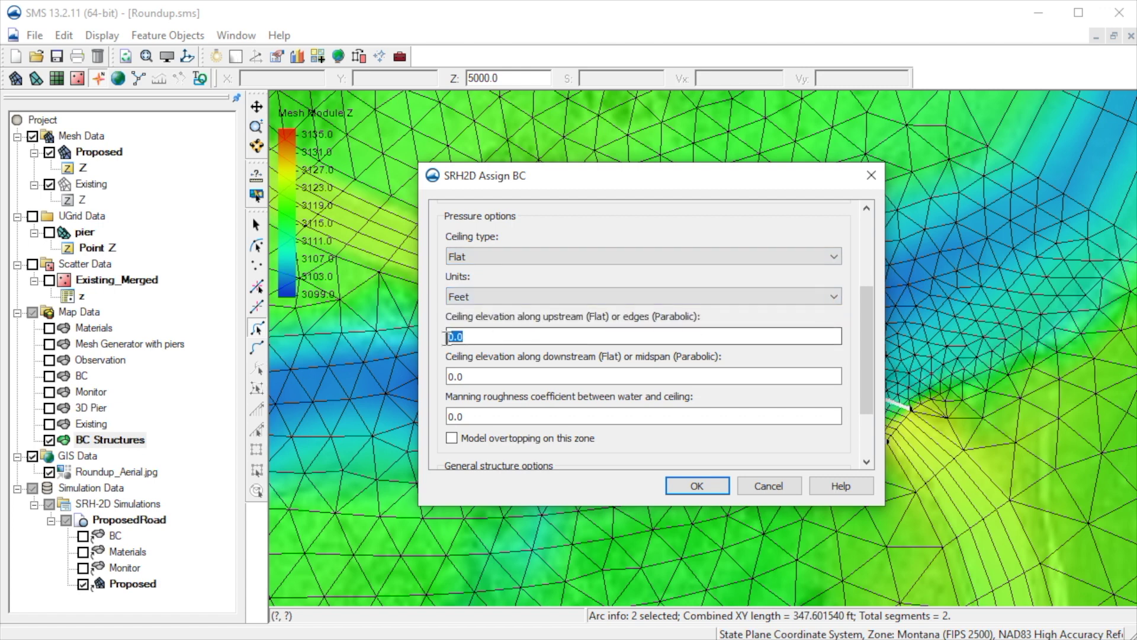
text(3113)
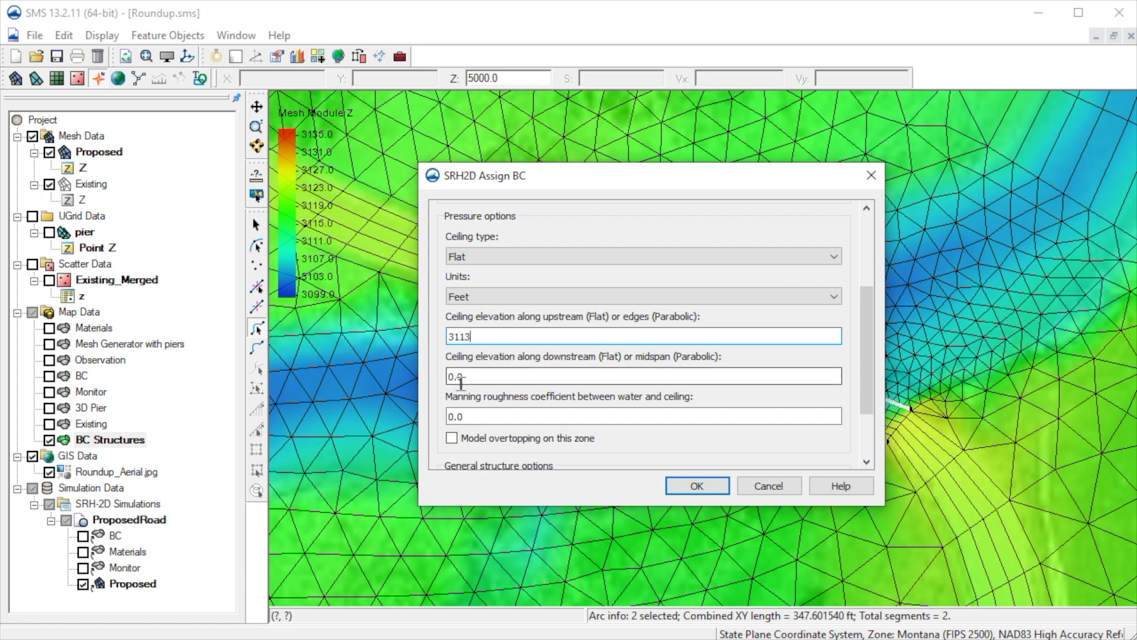
drag(472, 374, 446, 377)
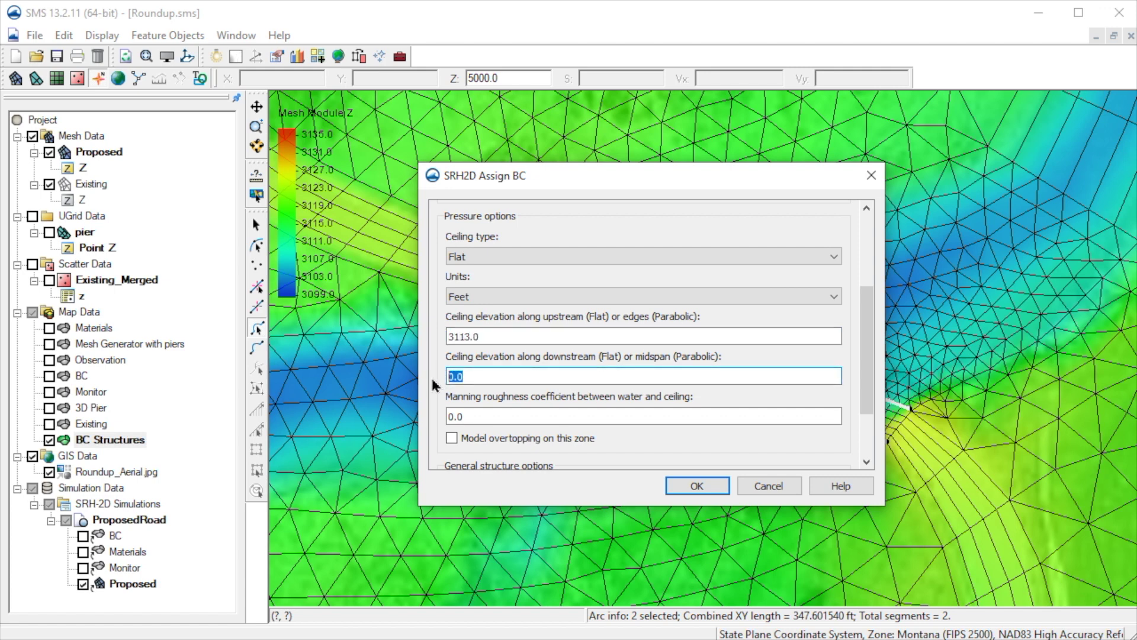
text(3113)
click(468, 415)
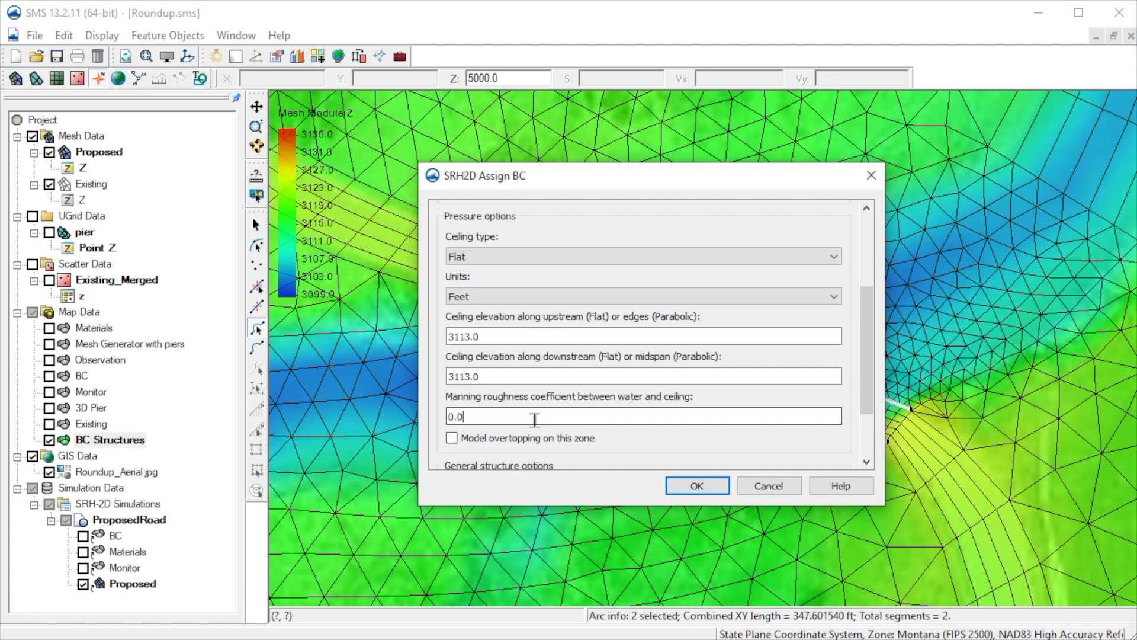
text(5)
- Review the overtopping options for the pressure zone, leave overtopping modelling off, and apply the pressure boundary condition
click(448, 438)
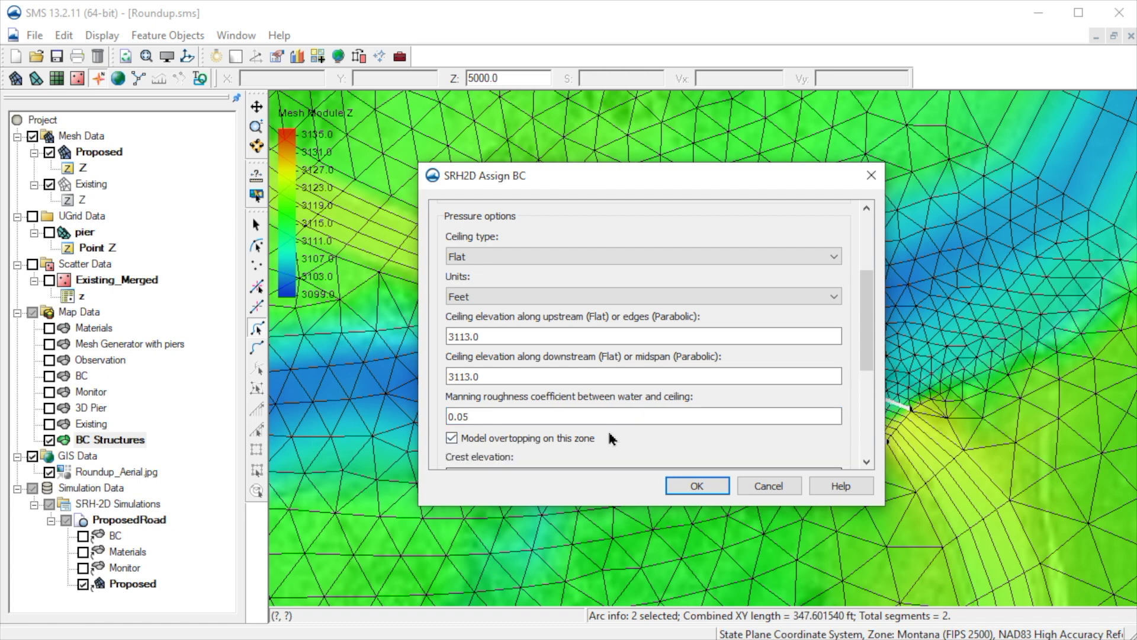
drag(866, 321, 865, 398)
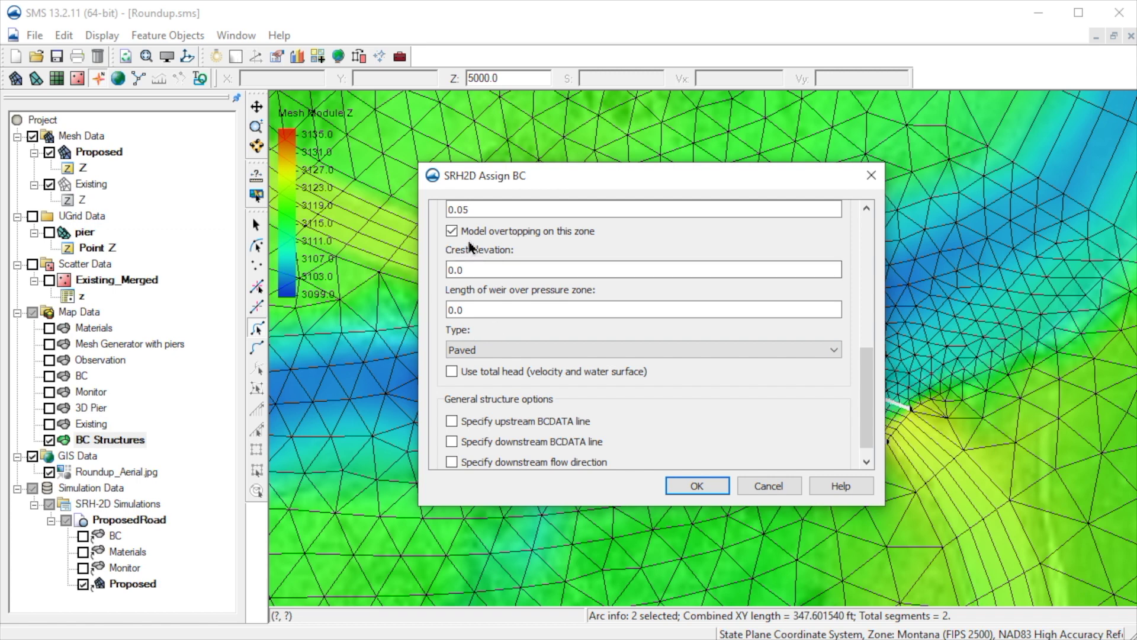
click(452, 231)
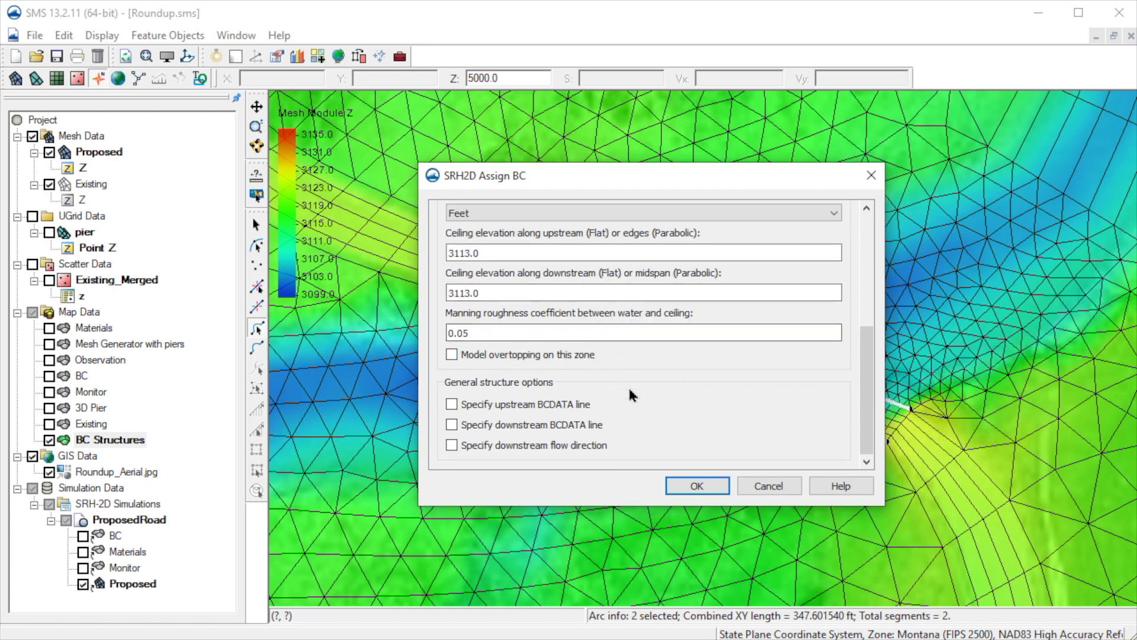
click(711, 491)
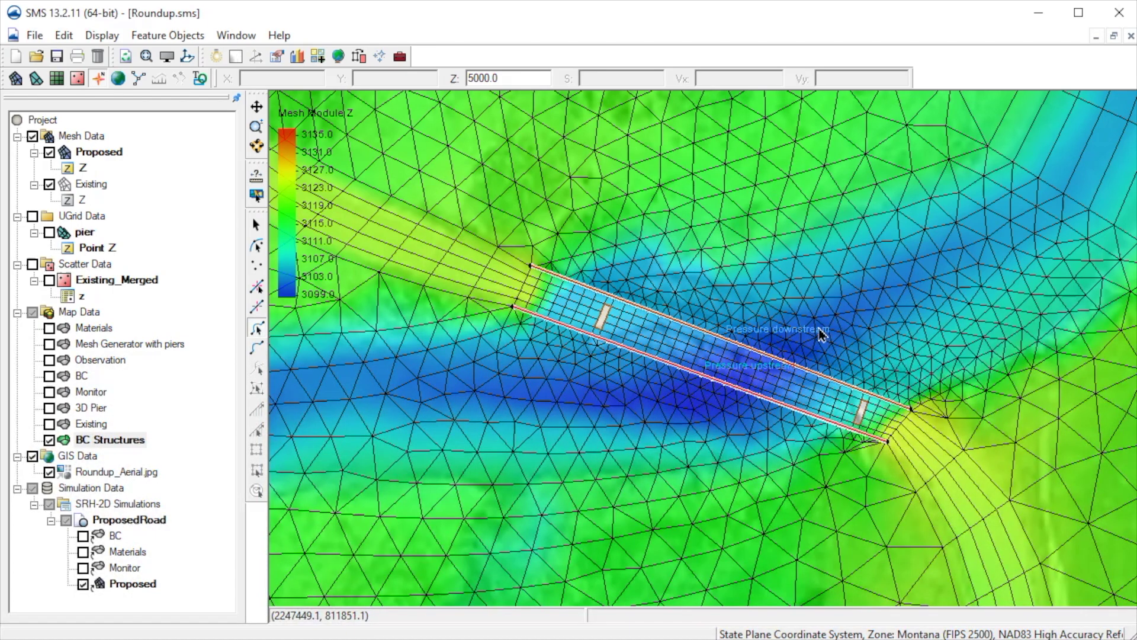
- Duplicate the ProposedRoad simulation
right_click(148, 523)
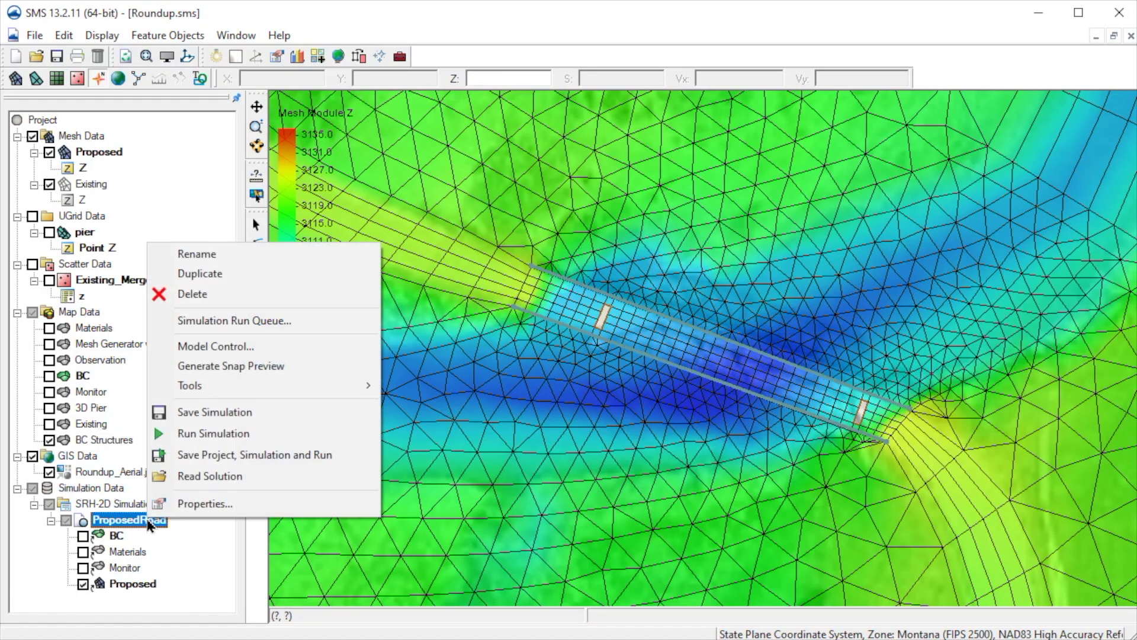
click(302, 279)
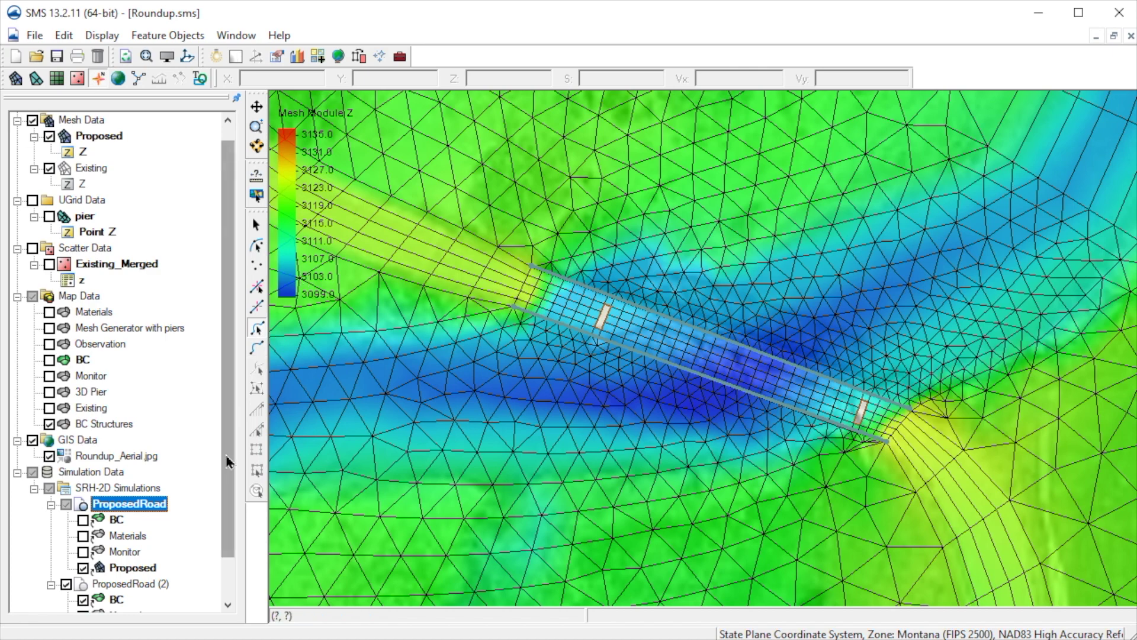
- Rename the duplicated simulation ProposedRoad (2) as "Proposed Structures"
scroll(227, 461, down, 1)
click(142, 540)
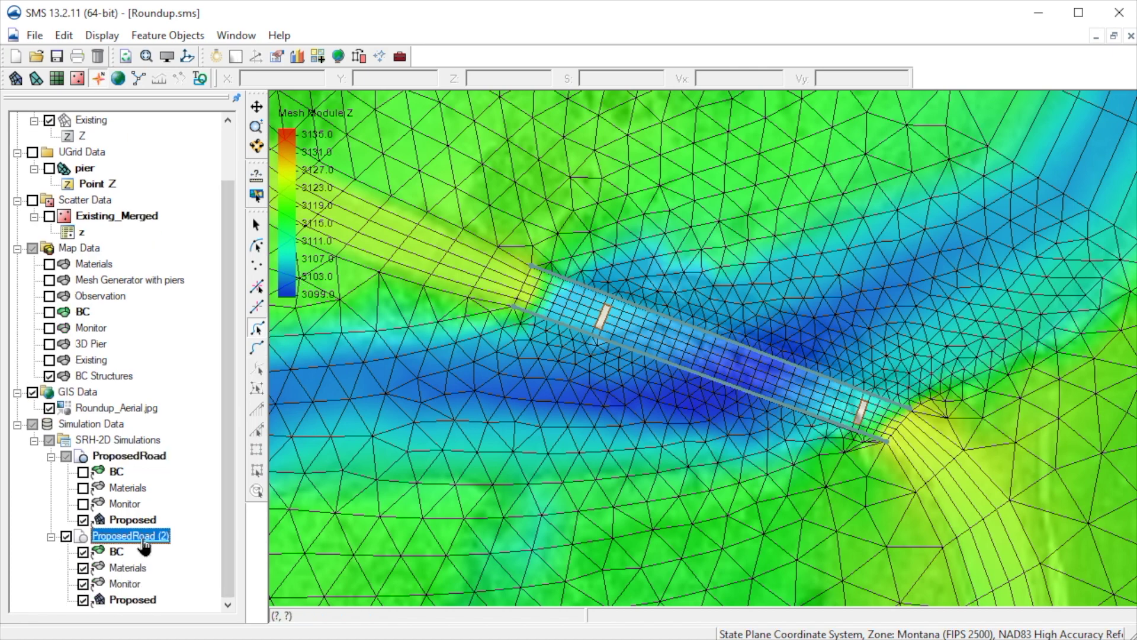
right_click(144, 542)
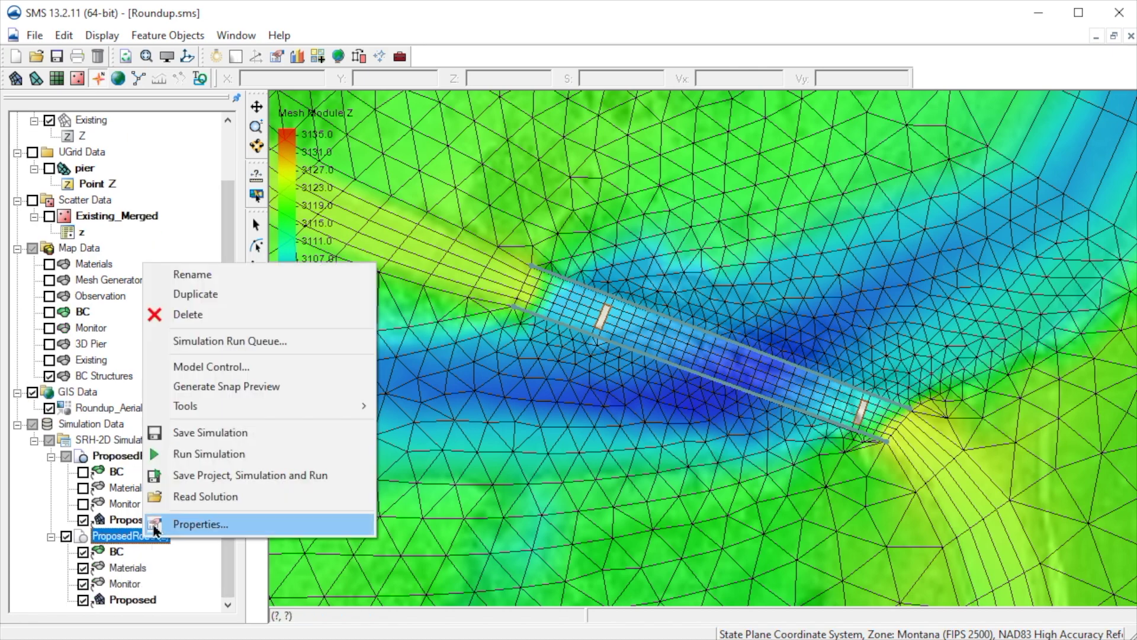
click(281, 276)
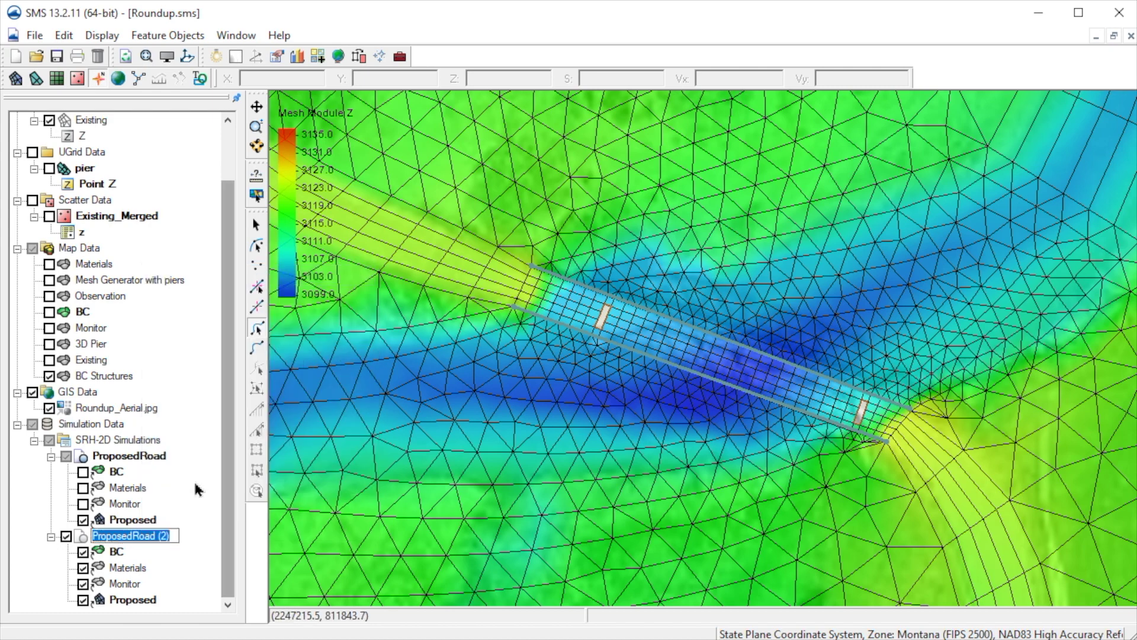
key(BackSpace)
key(BackSpace)
key(BackSpace)
key(BackSpace)
key(BackSpace)
key(BackSpace)
key(BackSpace)
key(BackSpace)
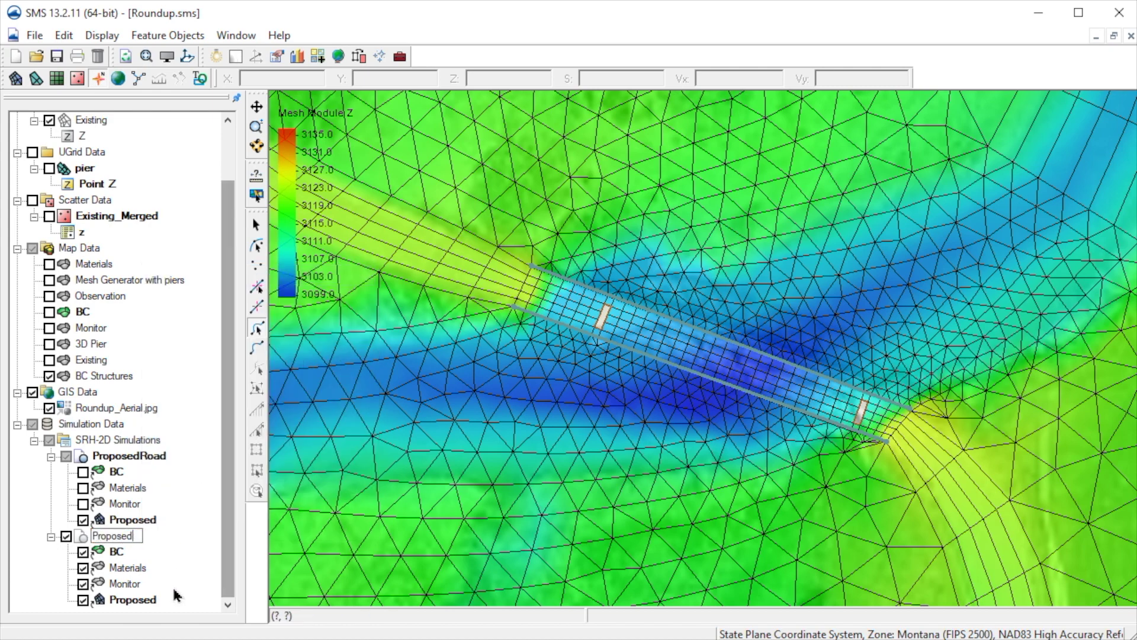
text(Structures)
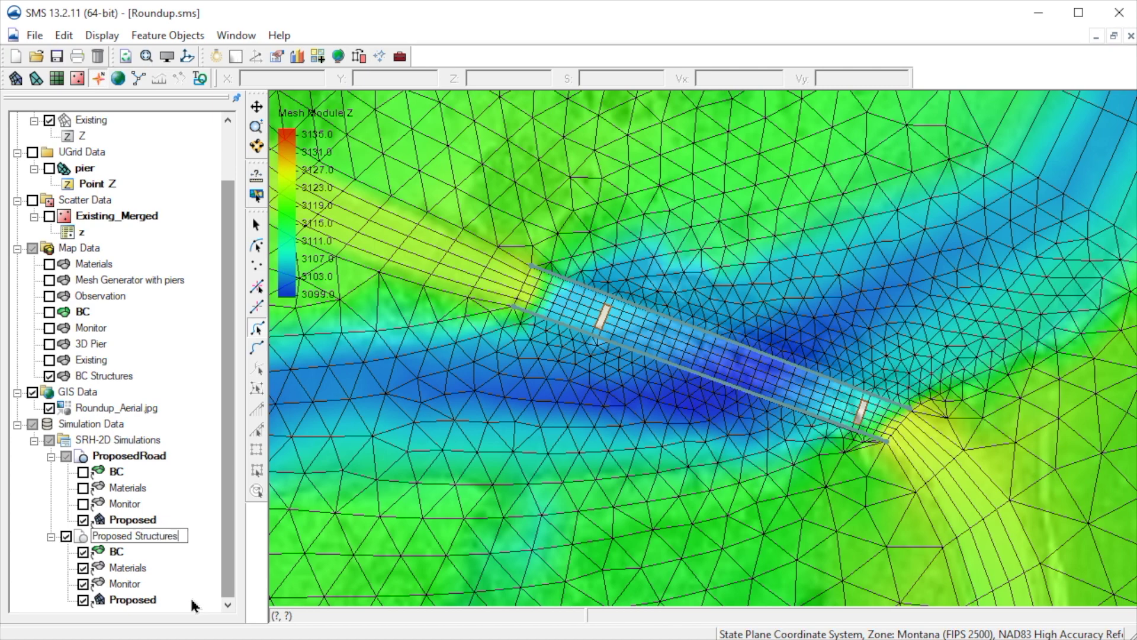
key(Return)
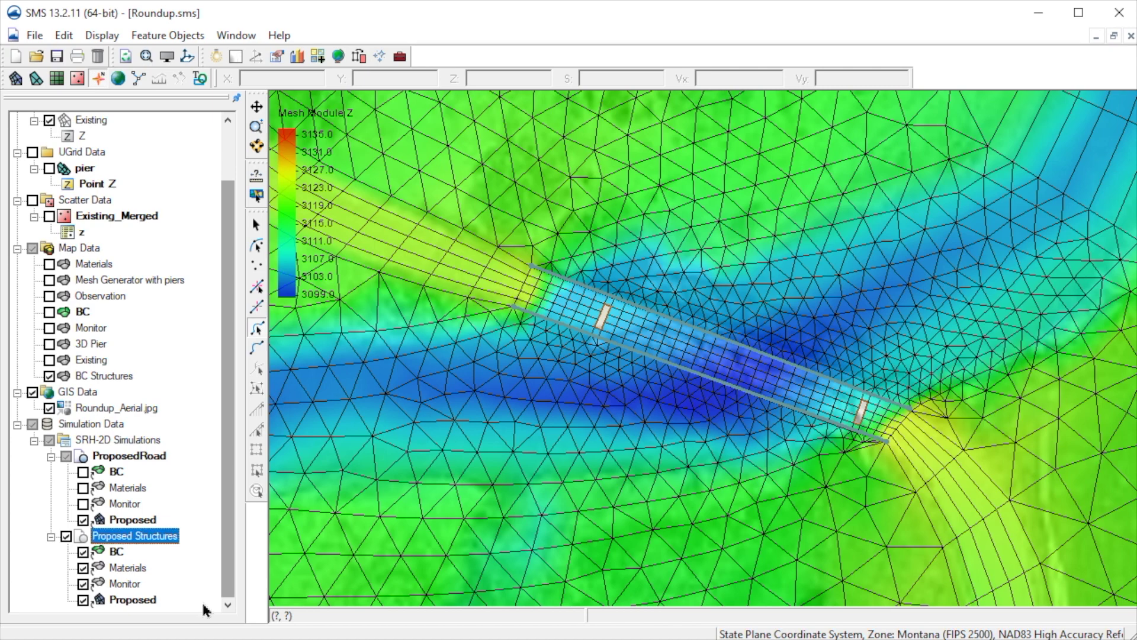
- Replace the BC coverage in the Proposed Structures simulation with the BC Structures coverage
right_click(122, 552)
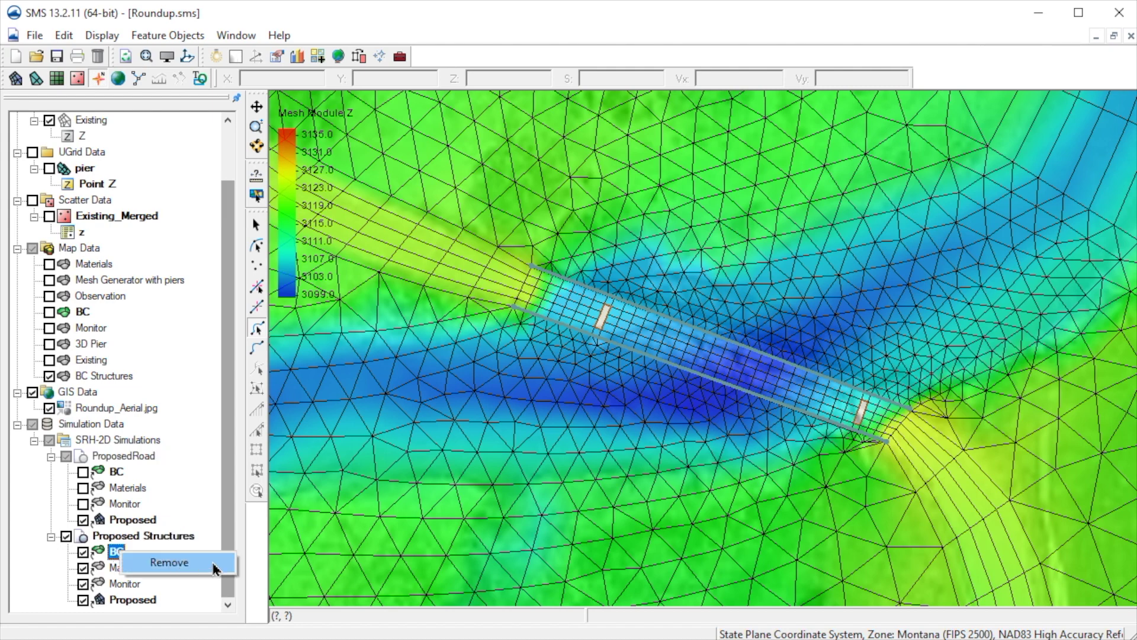
click(214, 567)
click(107, 393)
drag(110, 409, 179, 559)
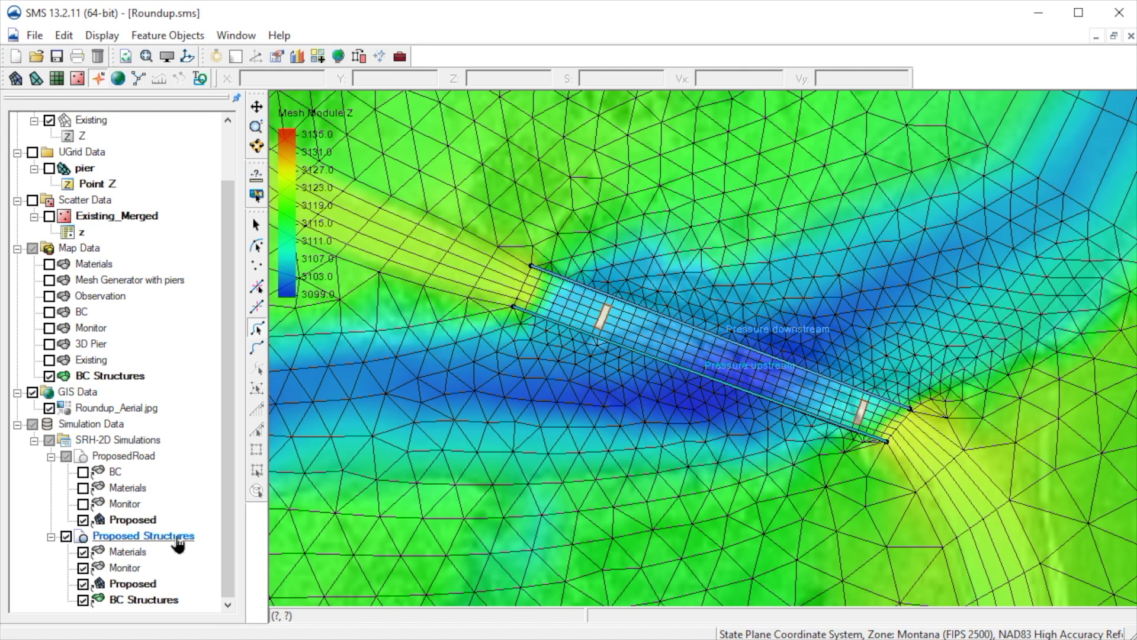
right_click(178, 536)
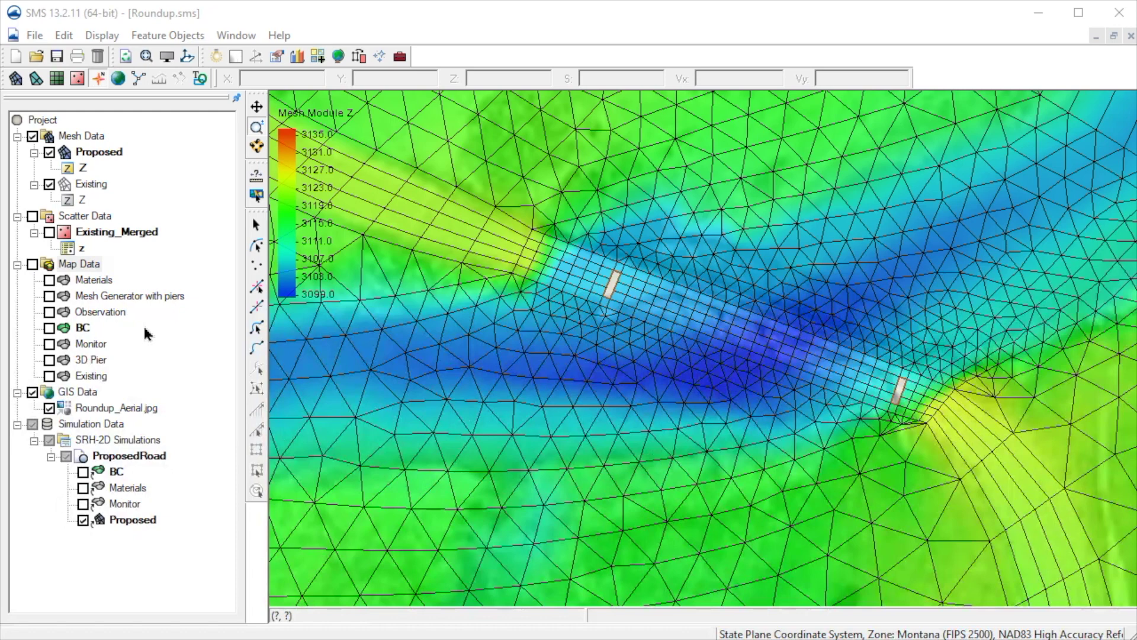
- Create a new map coverage of the 3D Bridge model type, keeping the name 3D Bridge
right_click(95, 267)
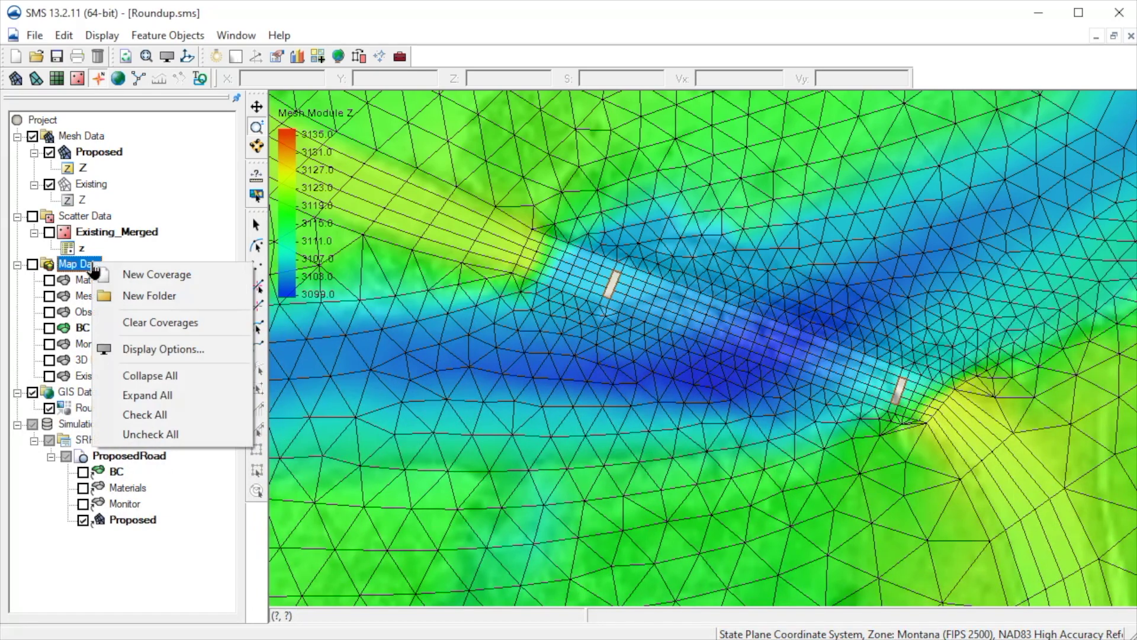
click(221, 275)
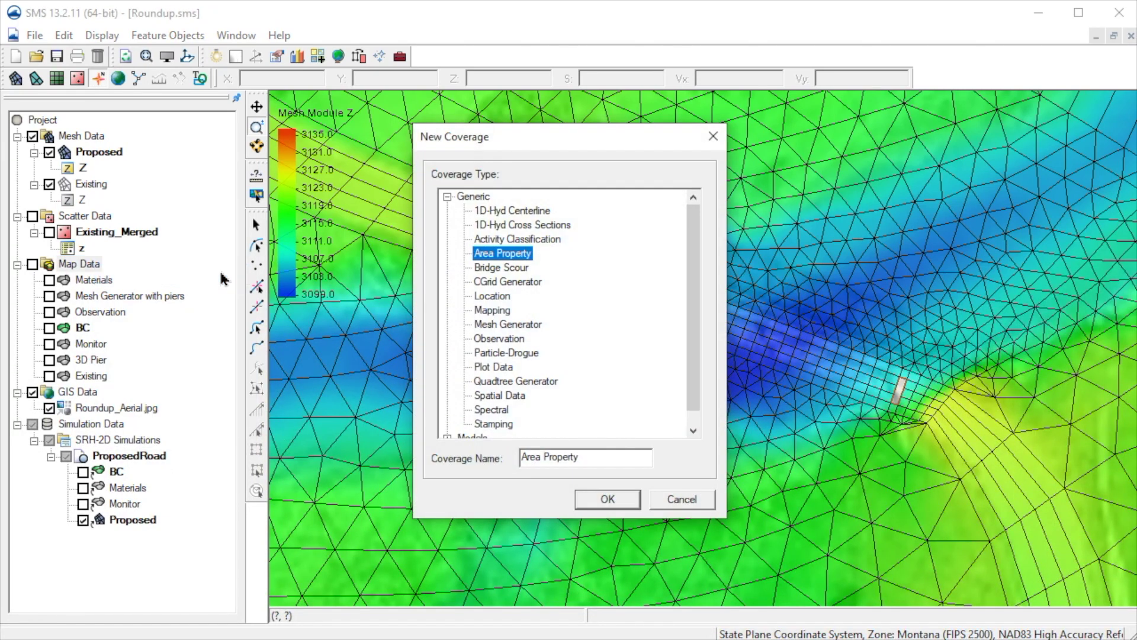
drag(693, 300, 696, 374)
click(447, 424)
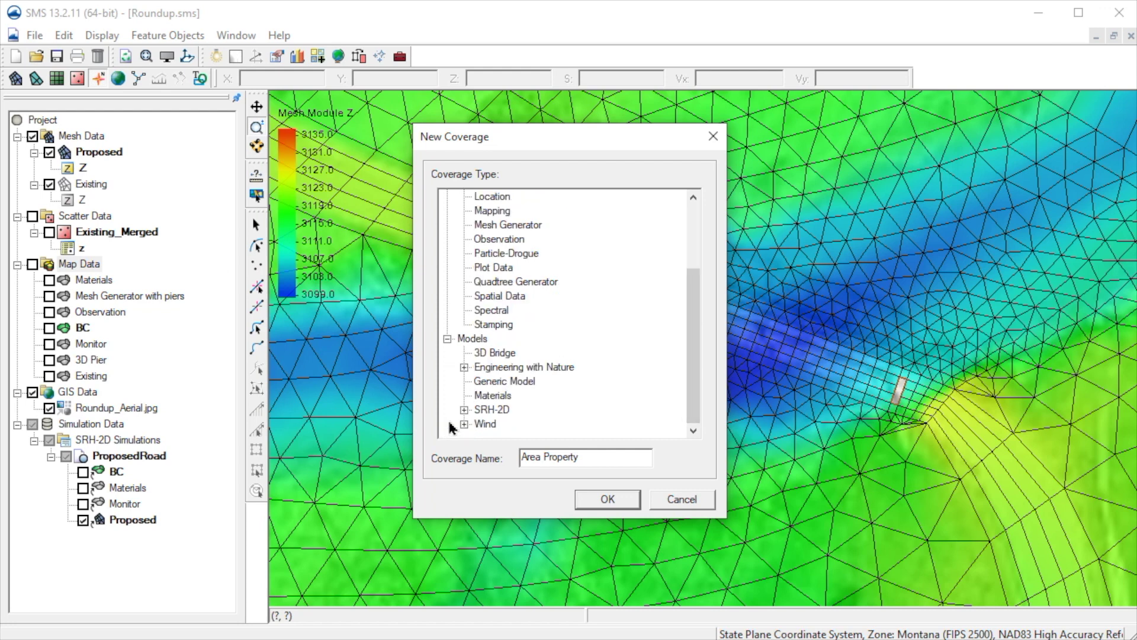
click(497, 353)
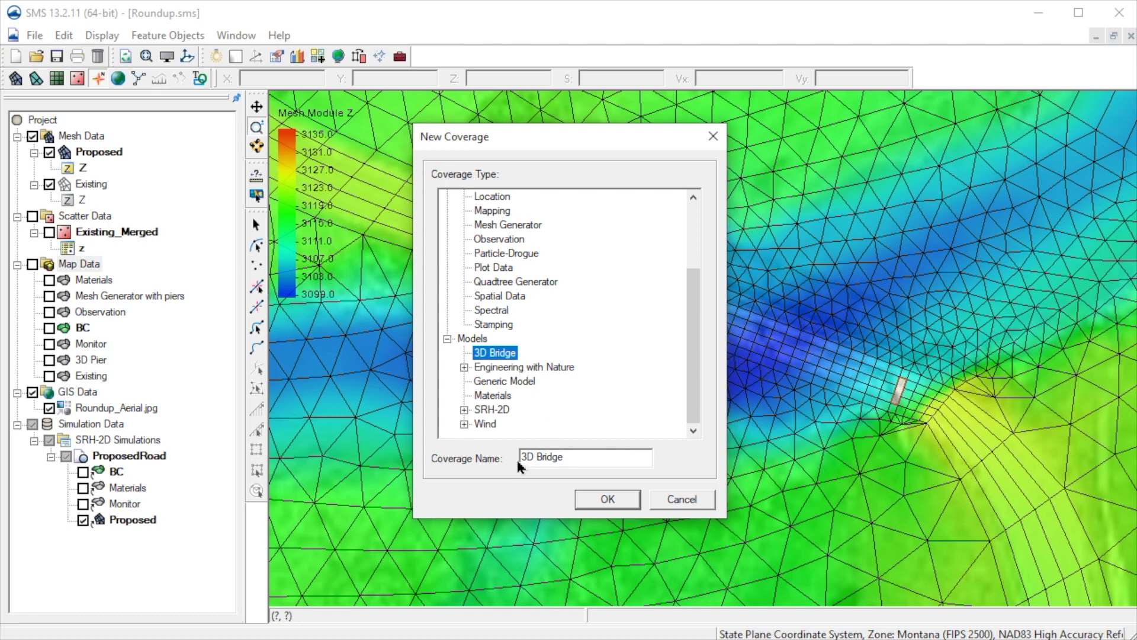
click(599, 499)
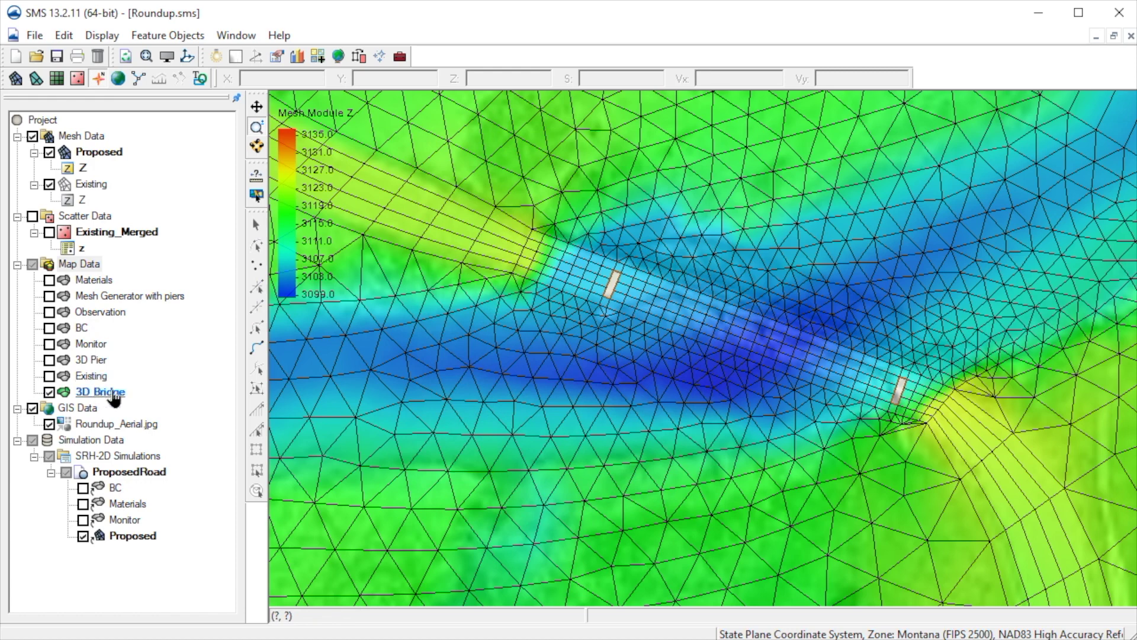
- Draw two arcs from west to east along the bridge deck, the upstream arc on its south edge and the downstream arc on its north edge
click(256, 350)
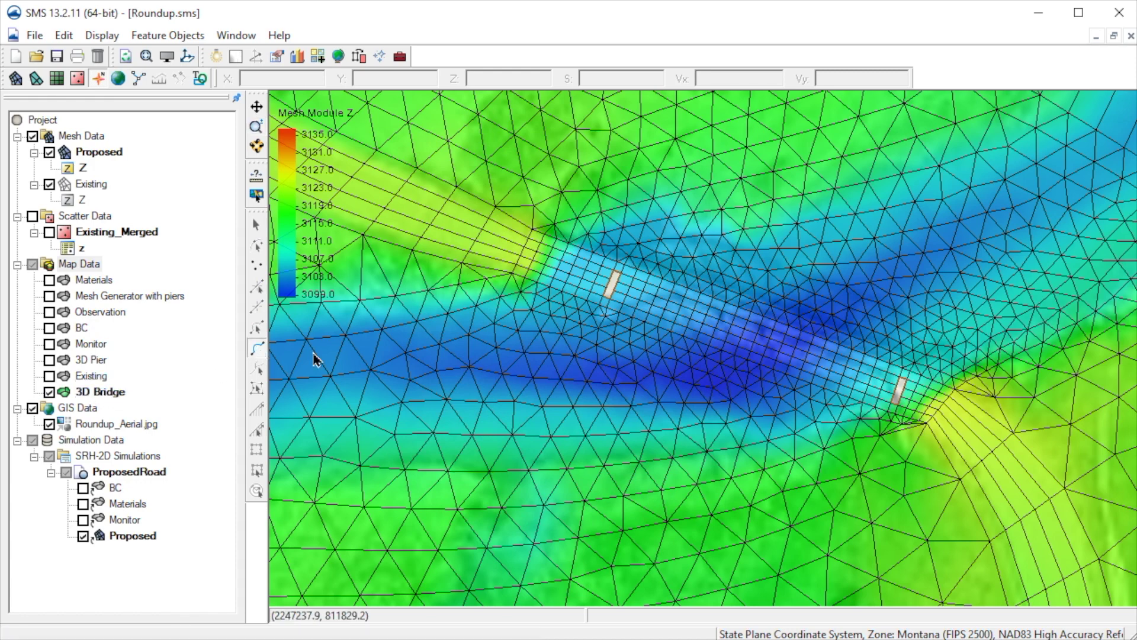
click(514, 275)
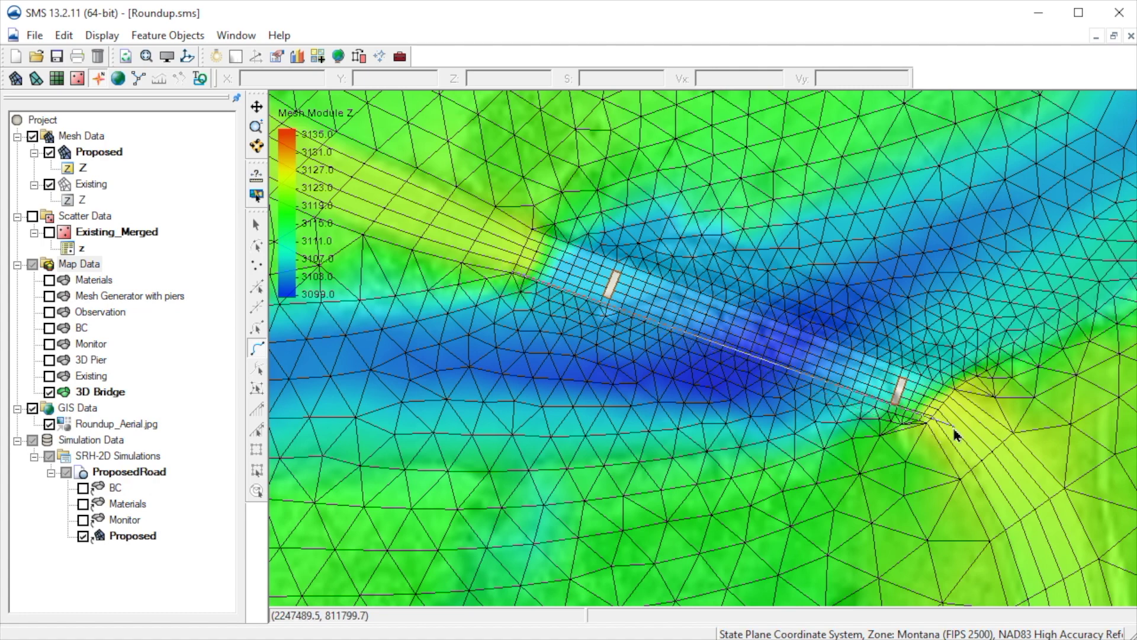
double_click(934, 429)
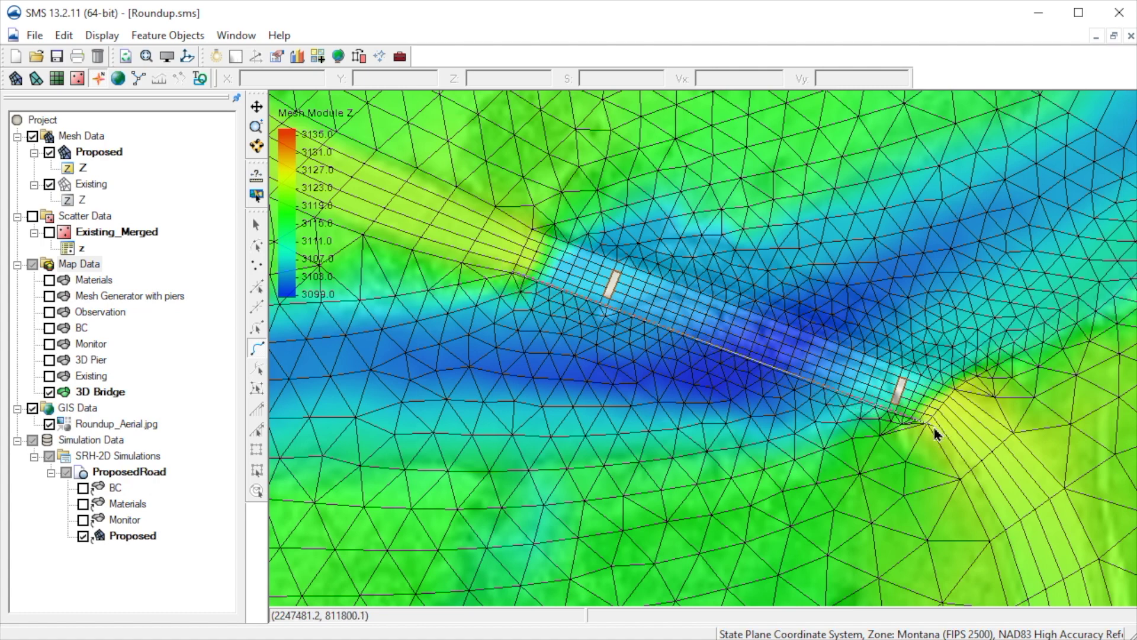
click(533, 229)
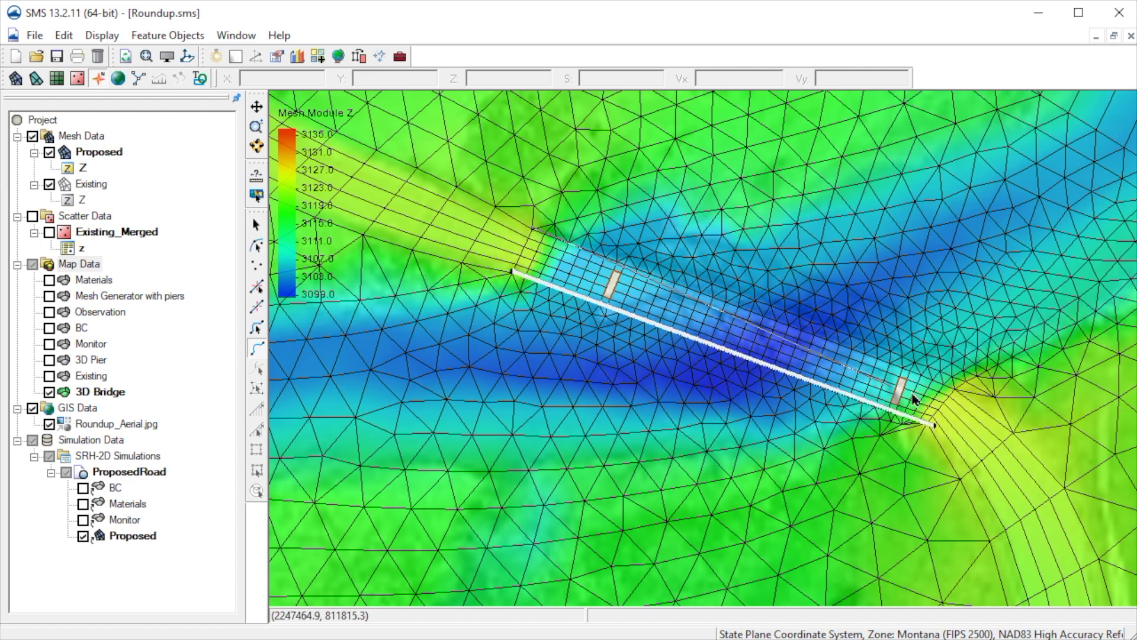
double_click(954, 389)
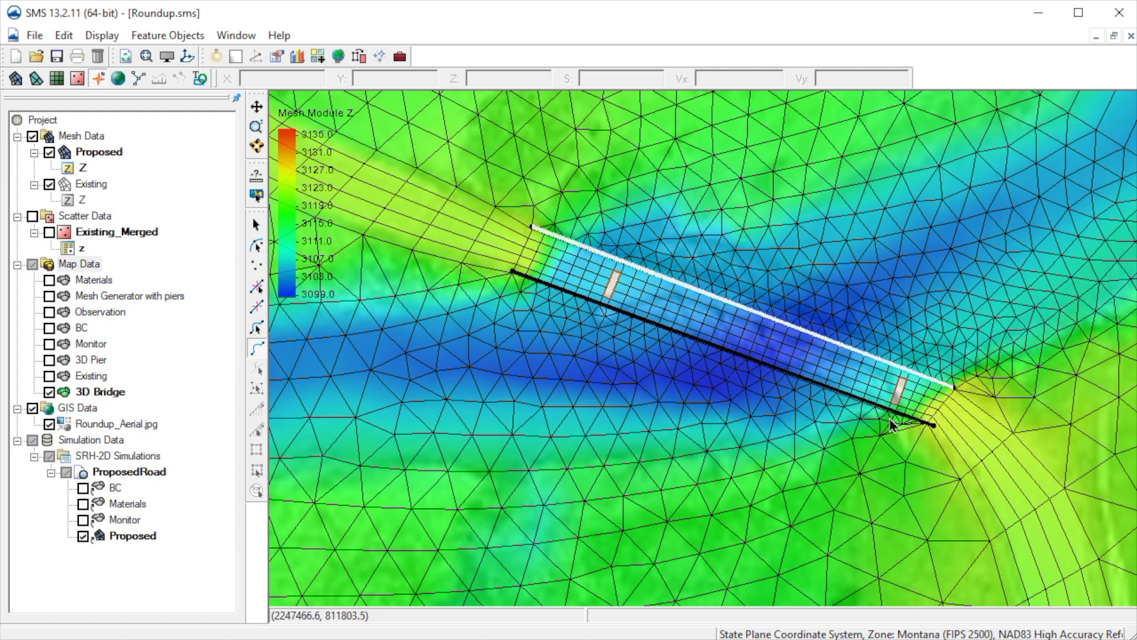
click(257, 329)
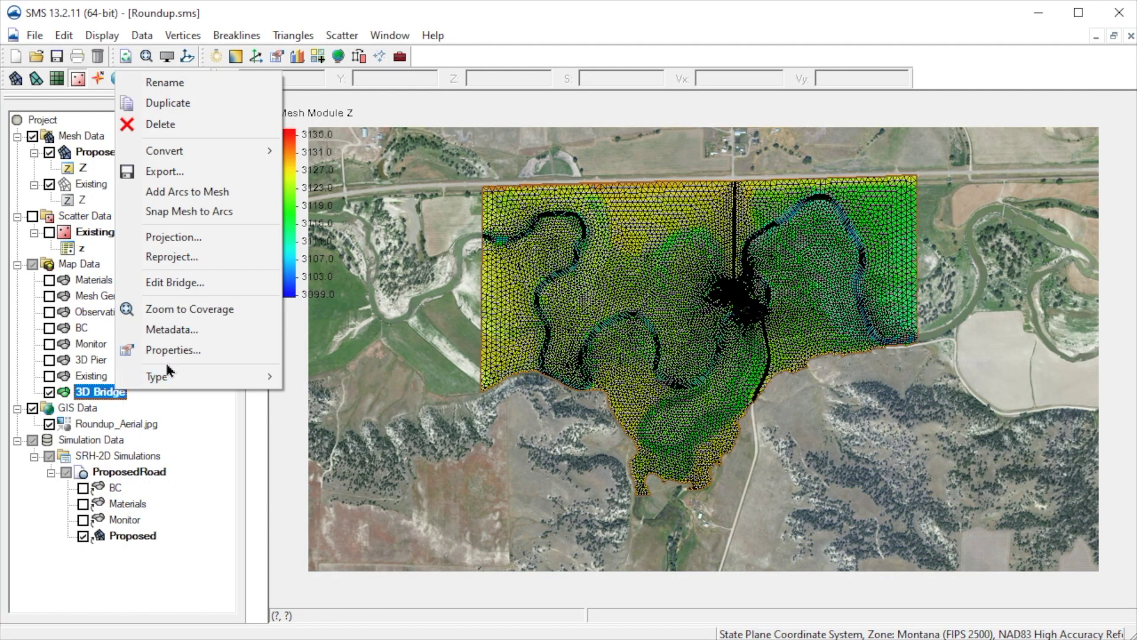
- Edit the bridge's top profile so the elevation is 3123 at distance 0 and 3125 at distance 175
click(241, 290)
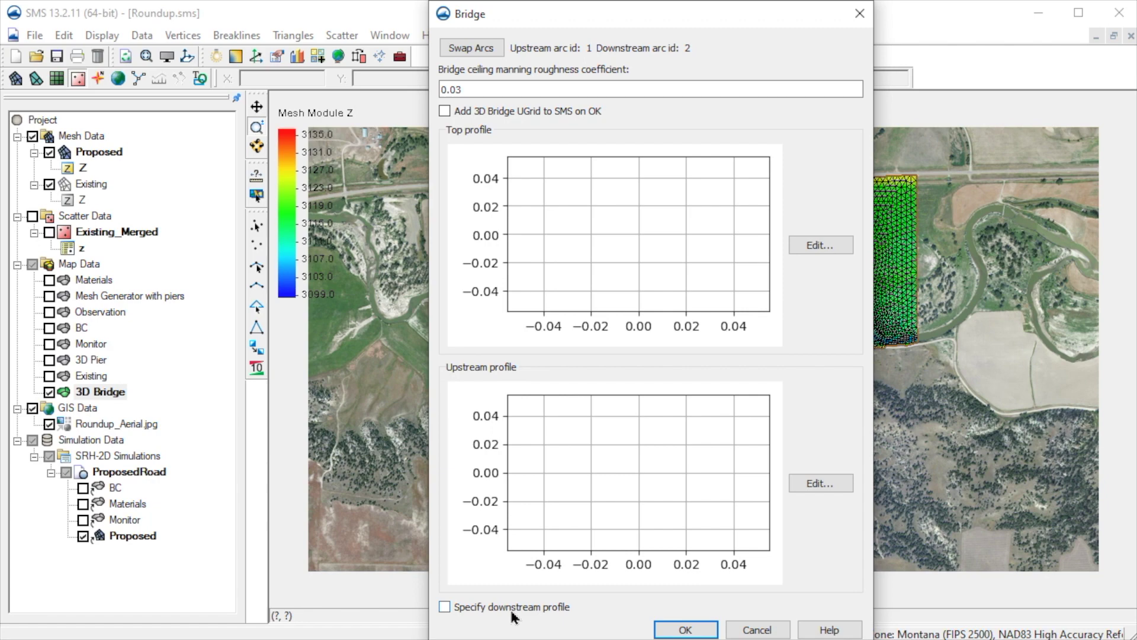
click(826, 248)
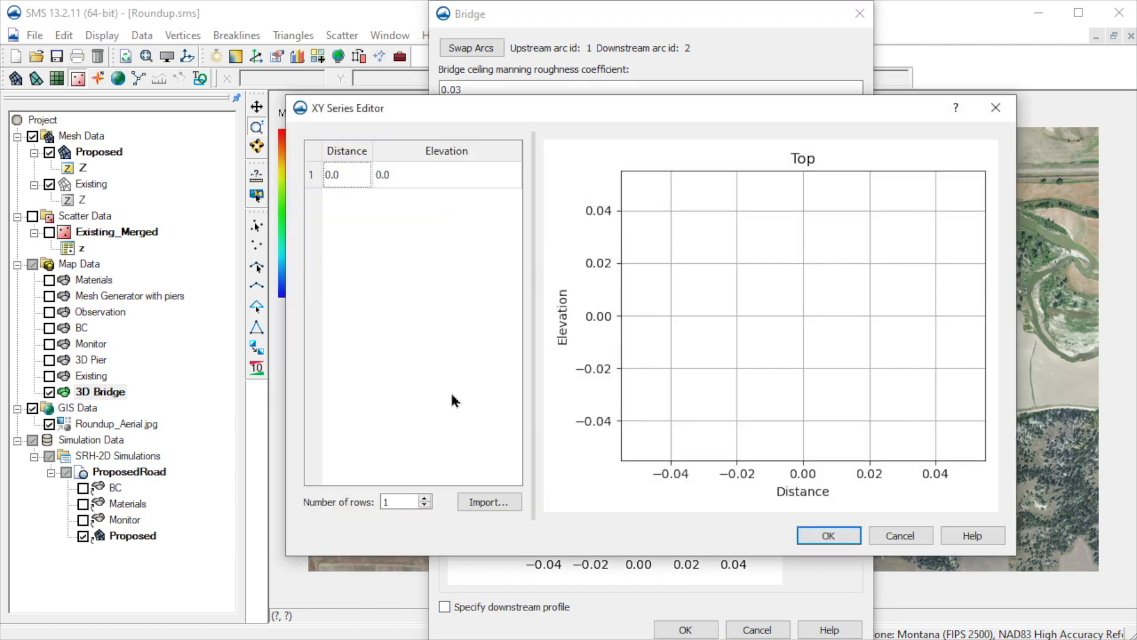
click(348, 175)
click(432, 179)
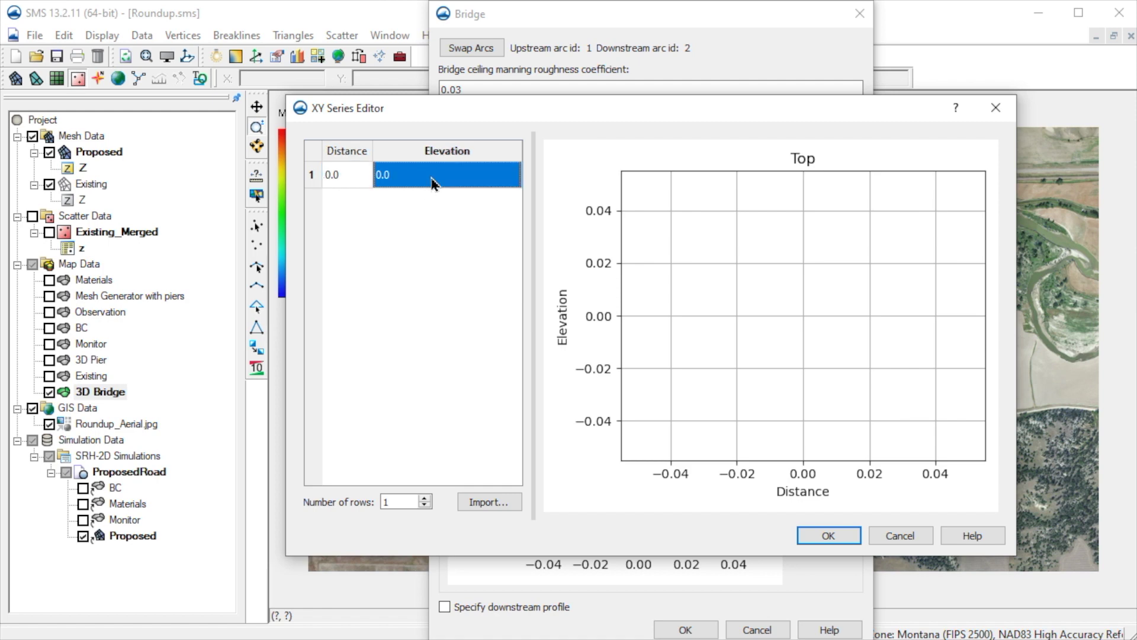
text(3123)
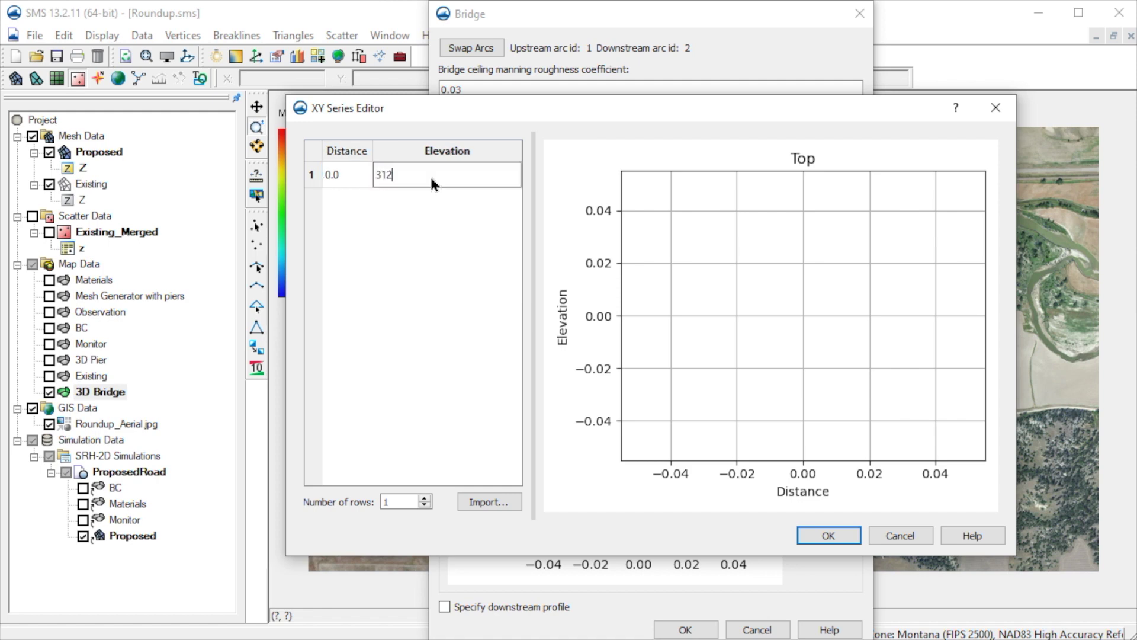
click(424, 499)
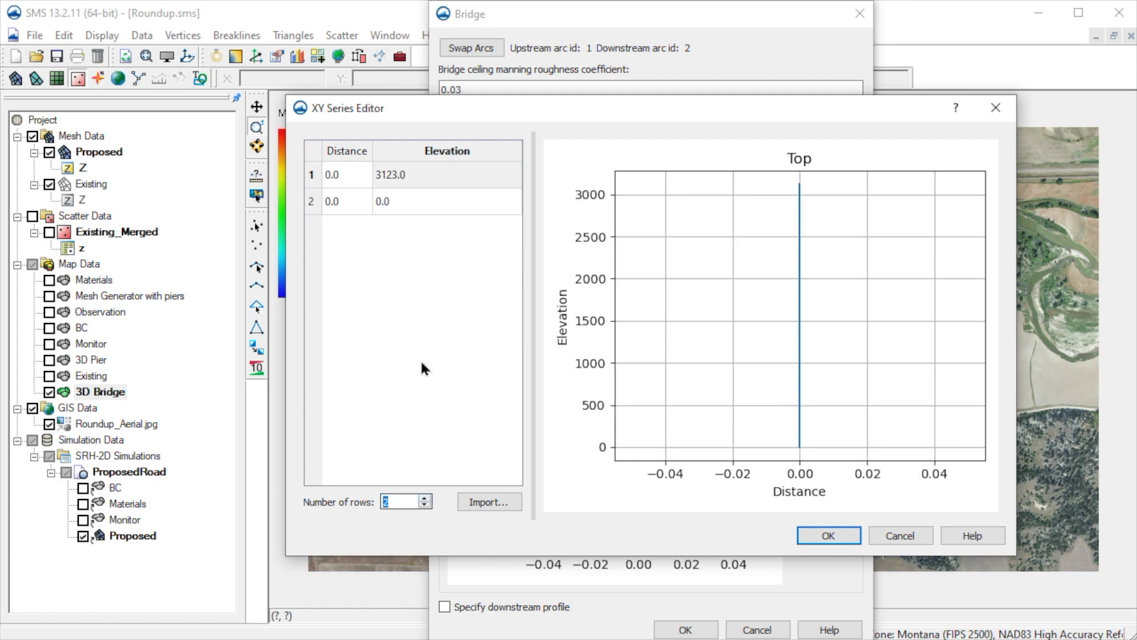
click(360, 210)
text(1)
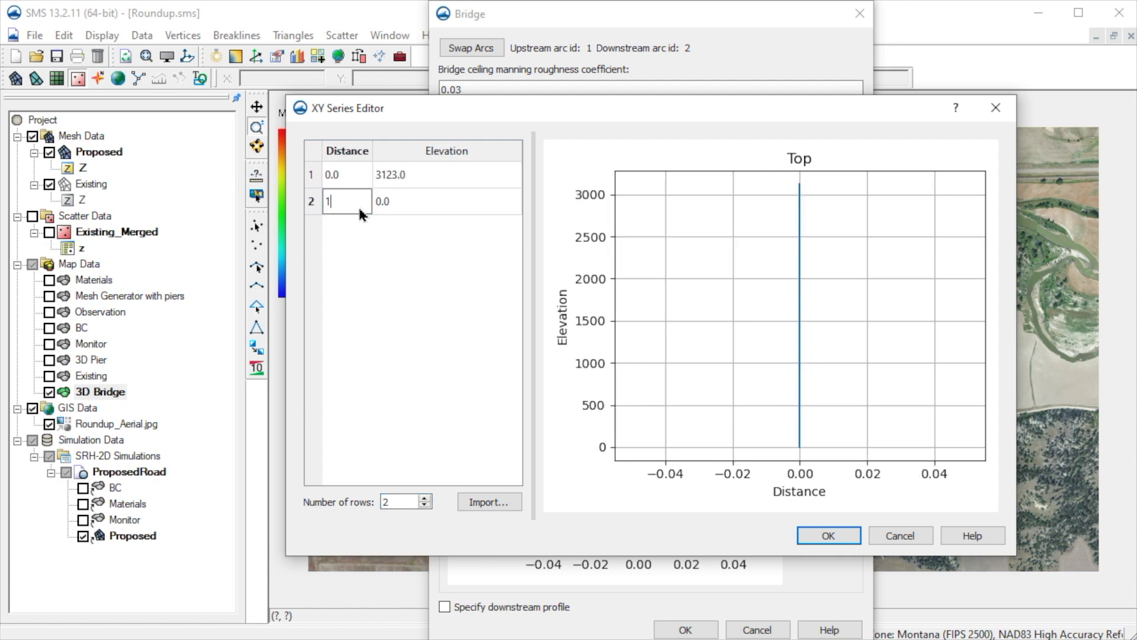
text(75)
click(415, 206)
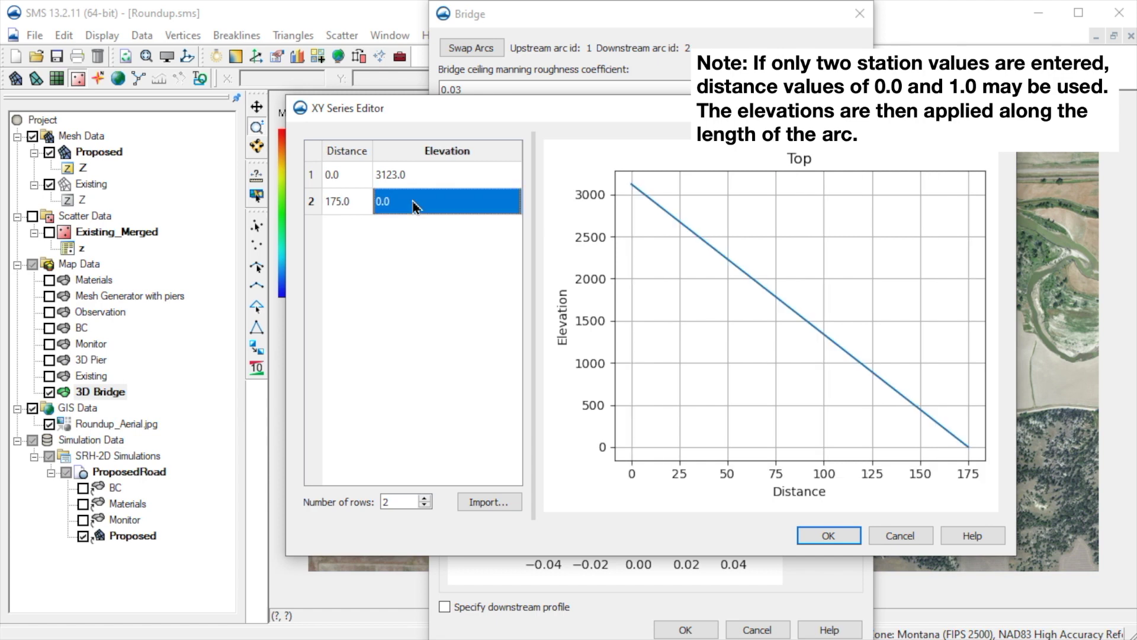
text(31)
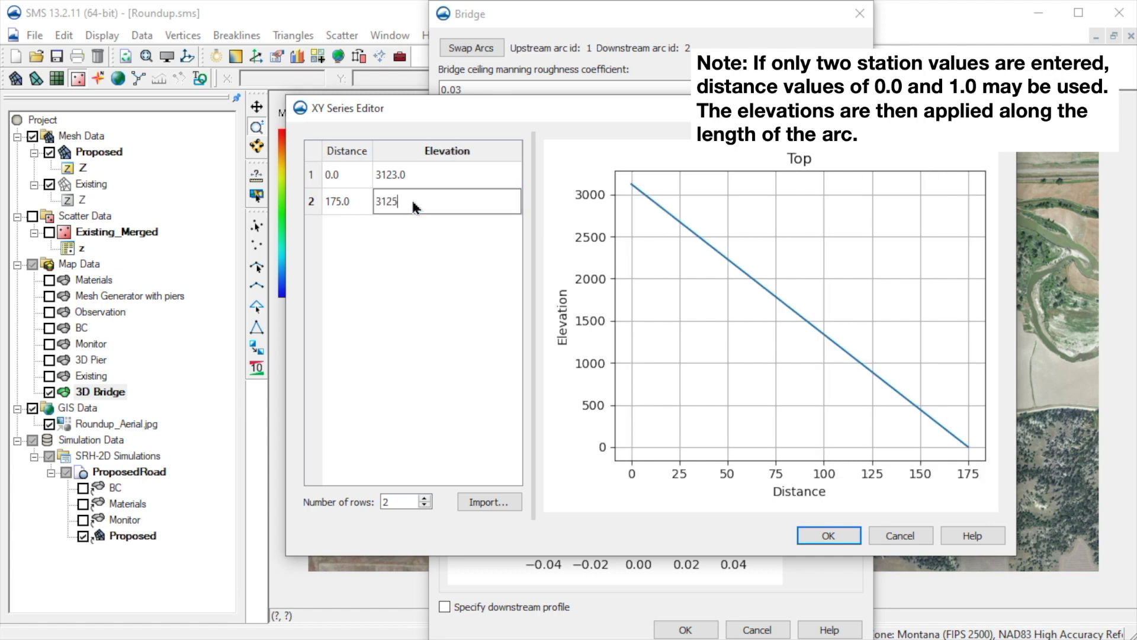
text(25)
click(841, 531)
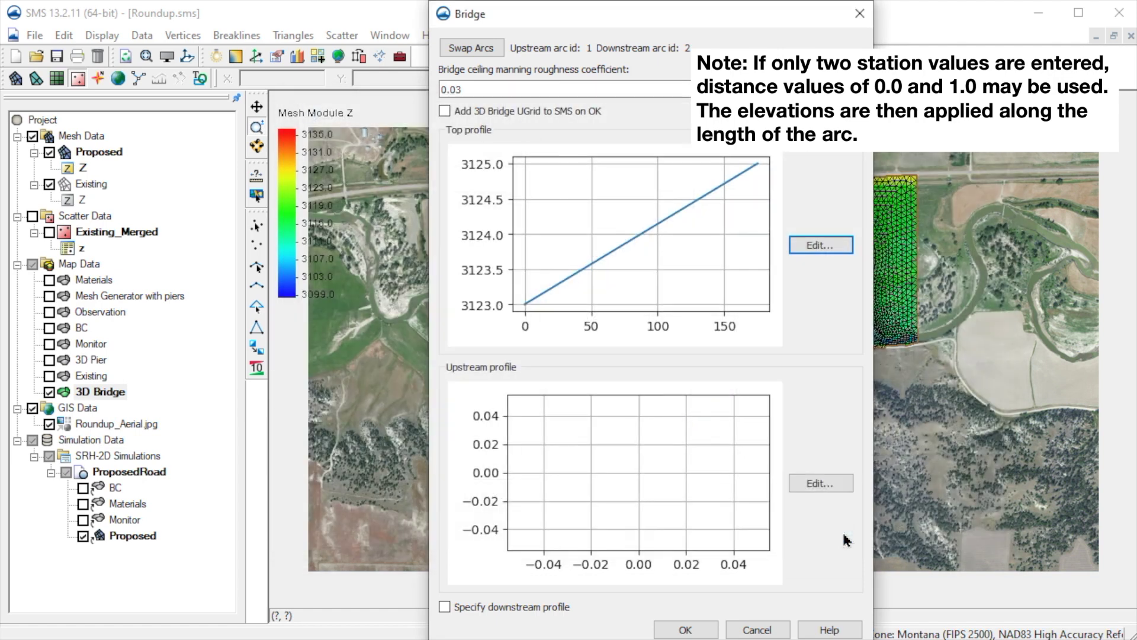
- Edit the bridge's upstream profile so the elevation is 3120 at distance 0 and 3122 at distance 175
click(837, 483)
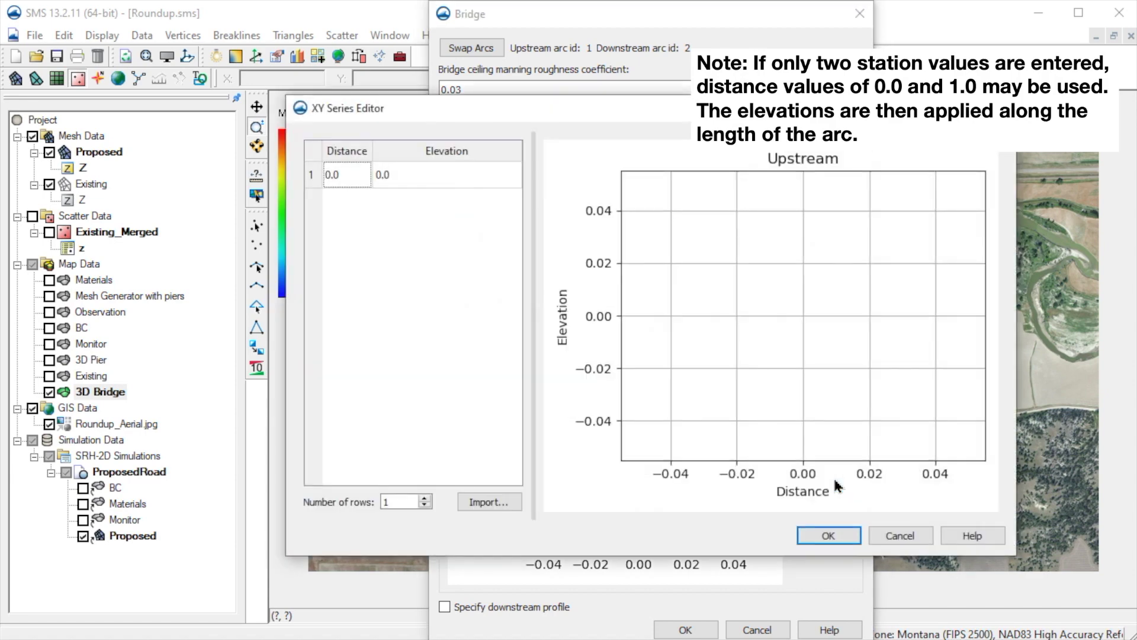
click(441, 178)
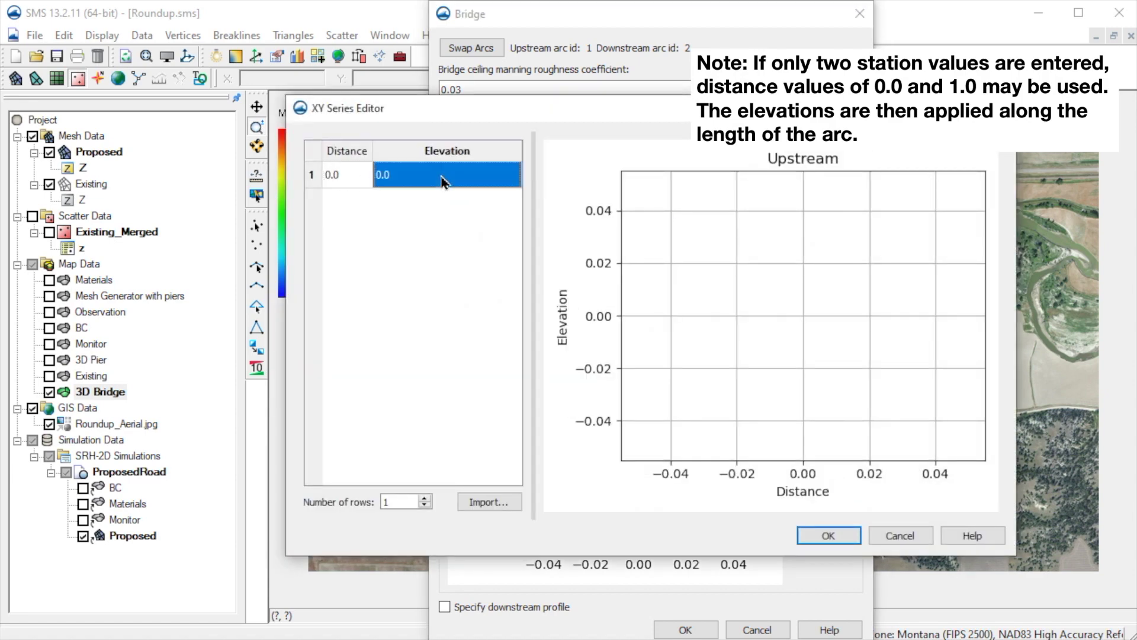
text(3120)
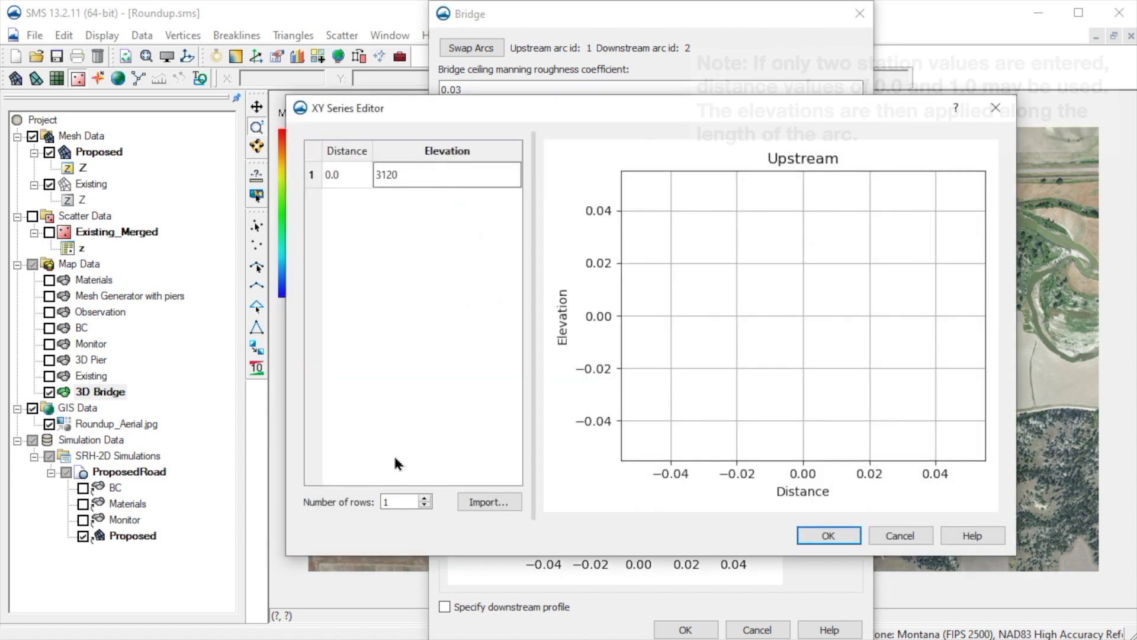
click(422, 498)
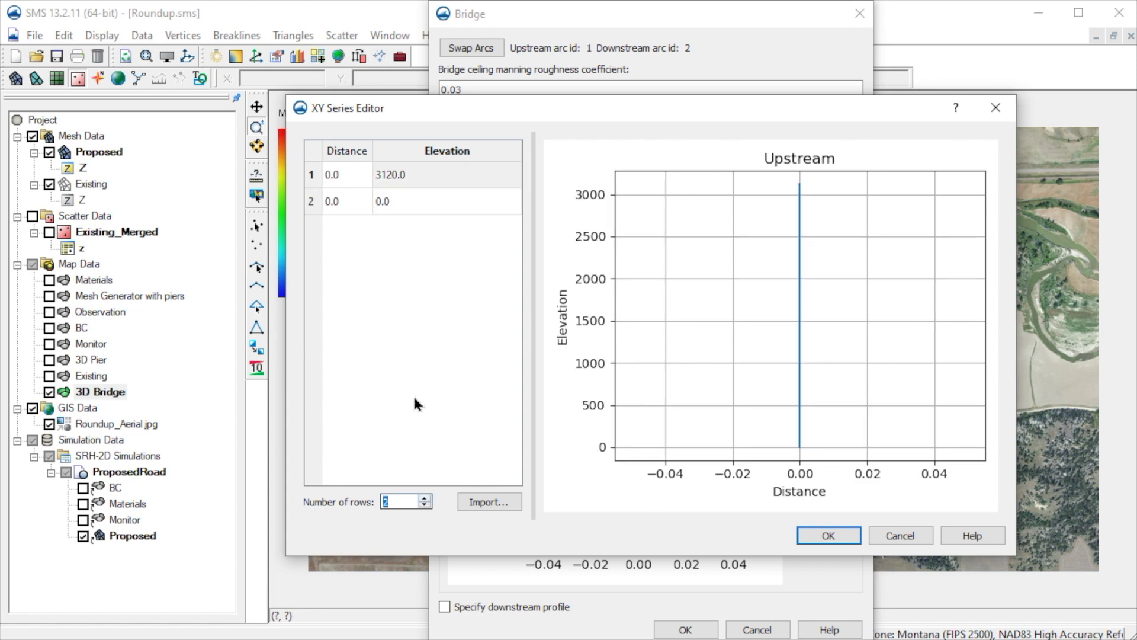
click(355, 207)
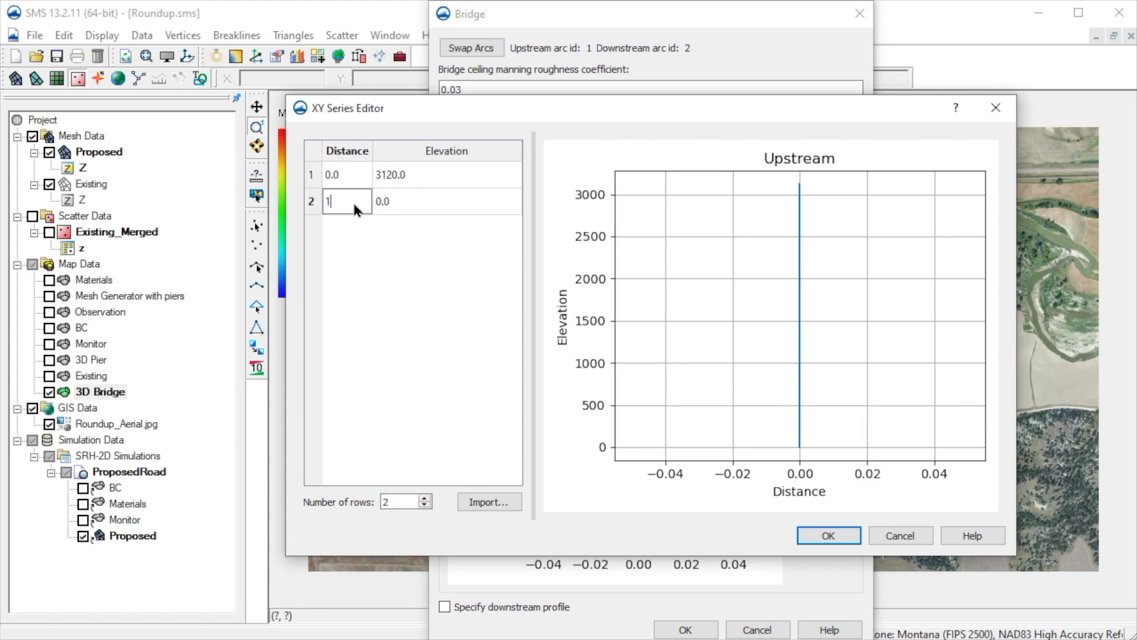
click(435, 205)
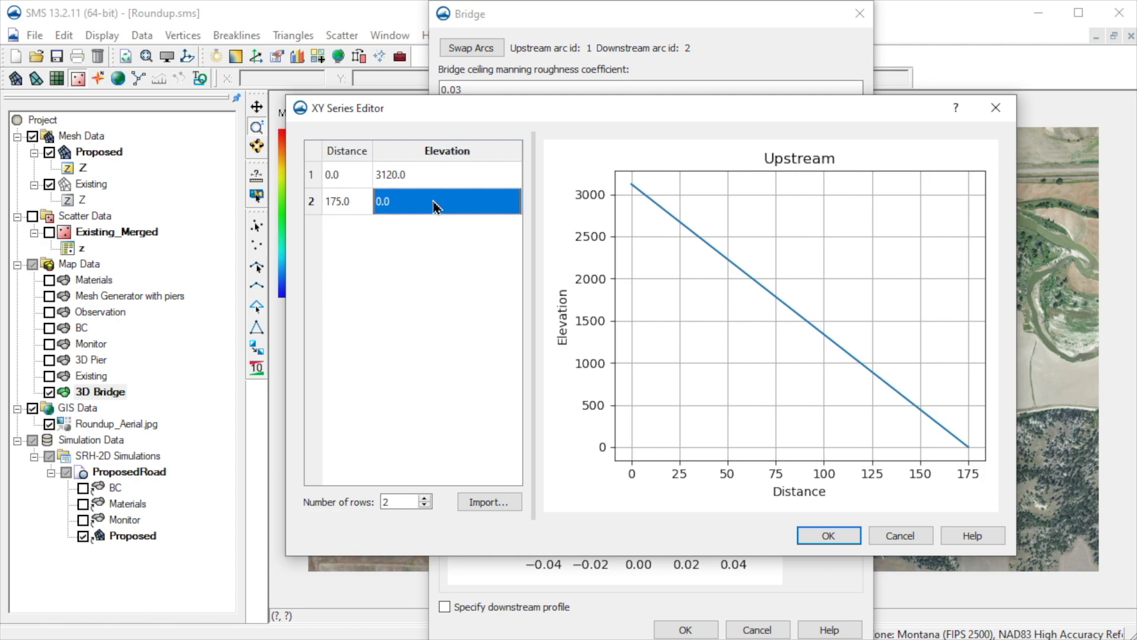
text(3)
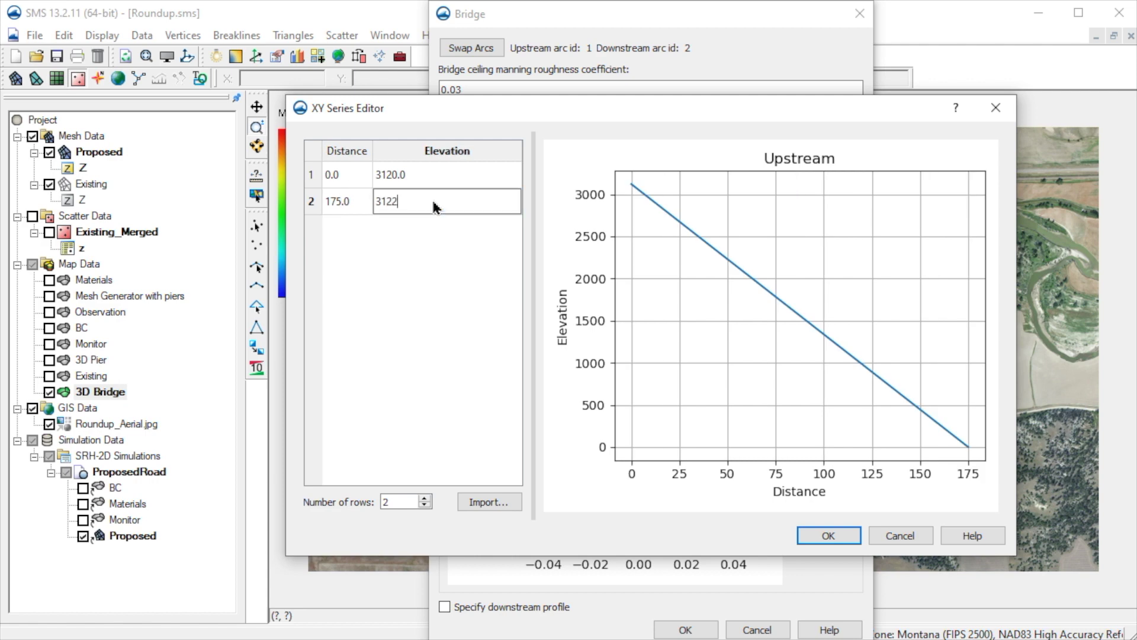
text(122)
click(810, 528)
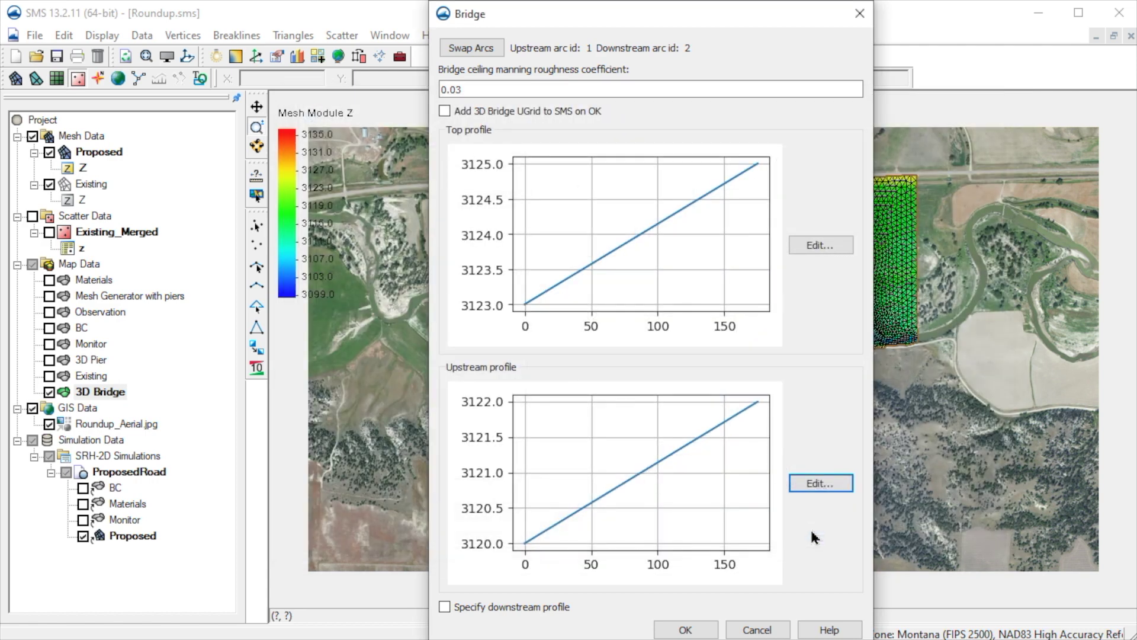
- Leave the downstream profile unspecified and accept the bridge with the option to add its 3D Bridge UGrid to SMS
click(445, 607)
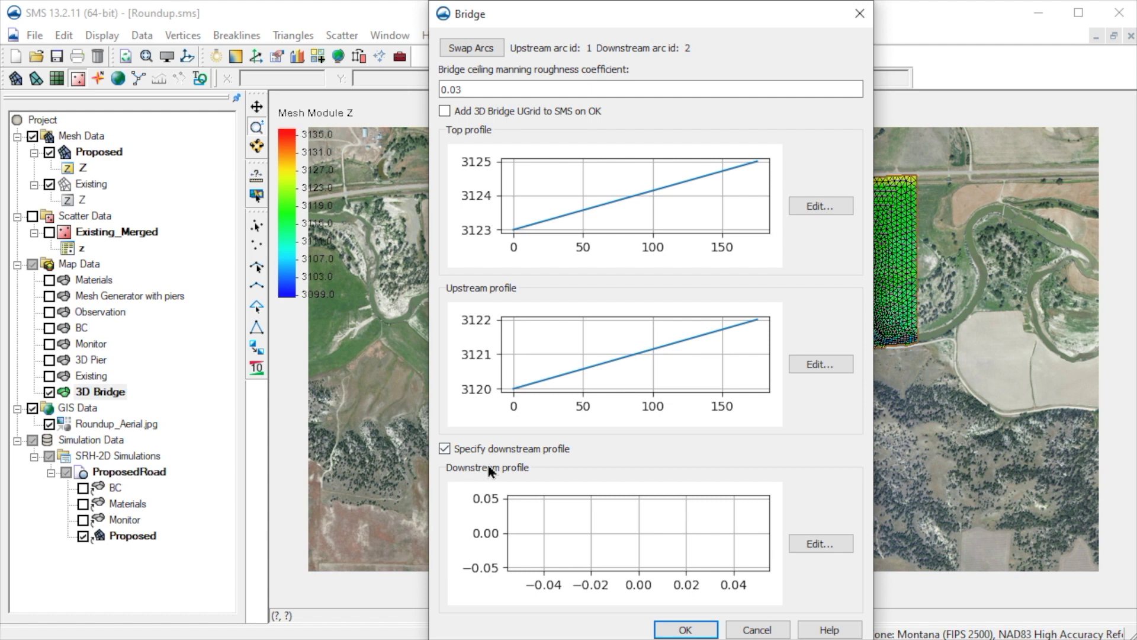
click(444, 449)
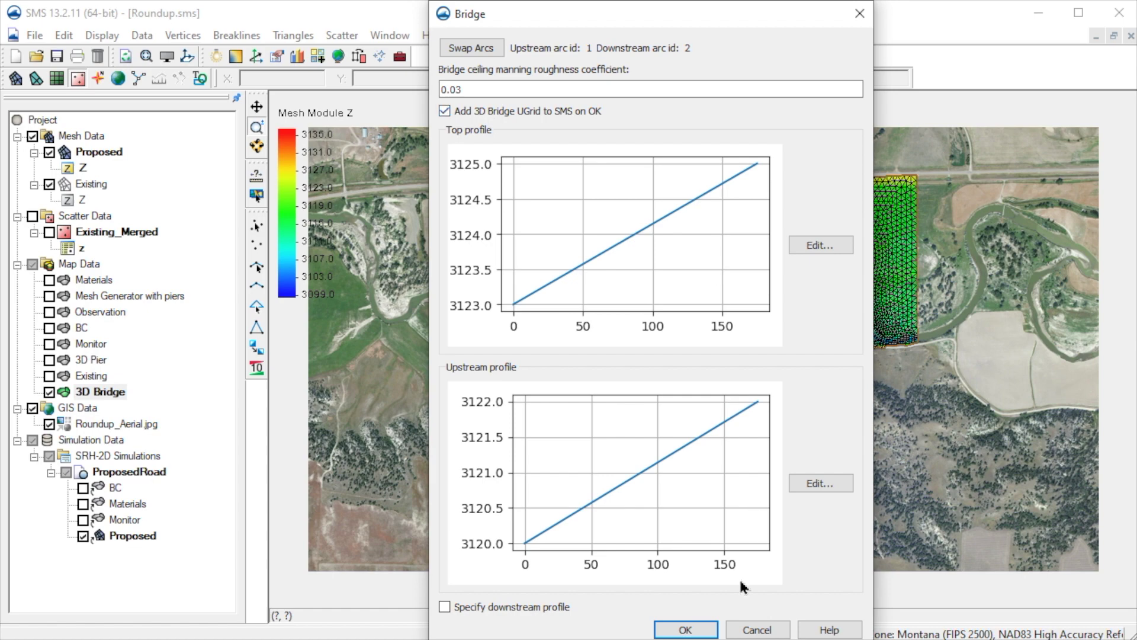
click(682, 628)
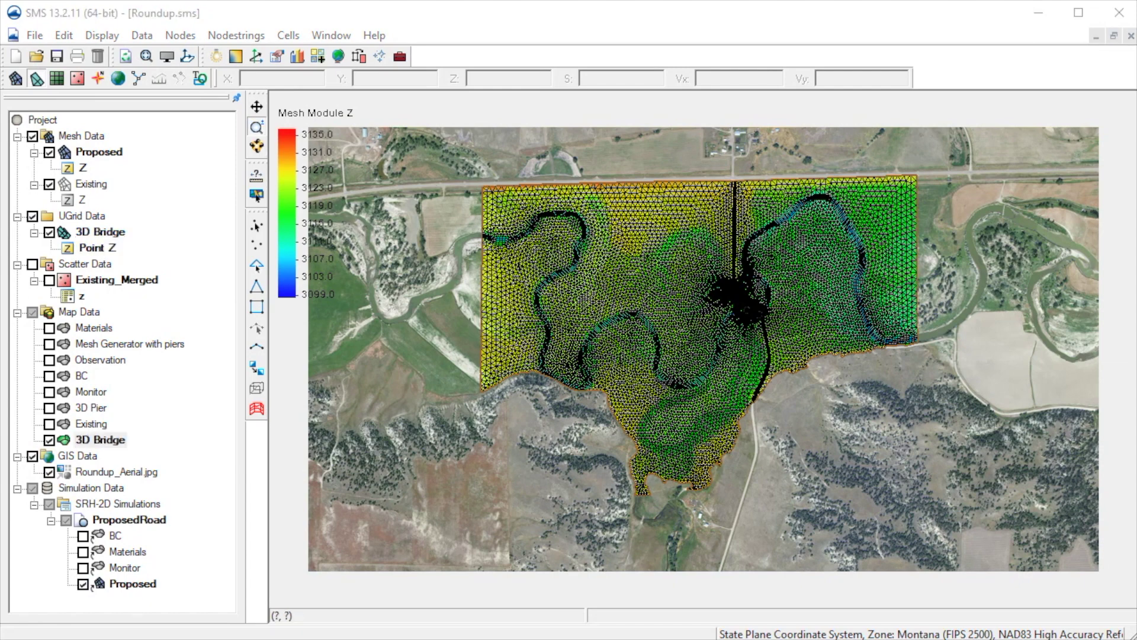
- Hide the 3D Bridge map coverage and view the bridge UGrid over the channel at an oblique 3D angle
click(256, 130)
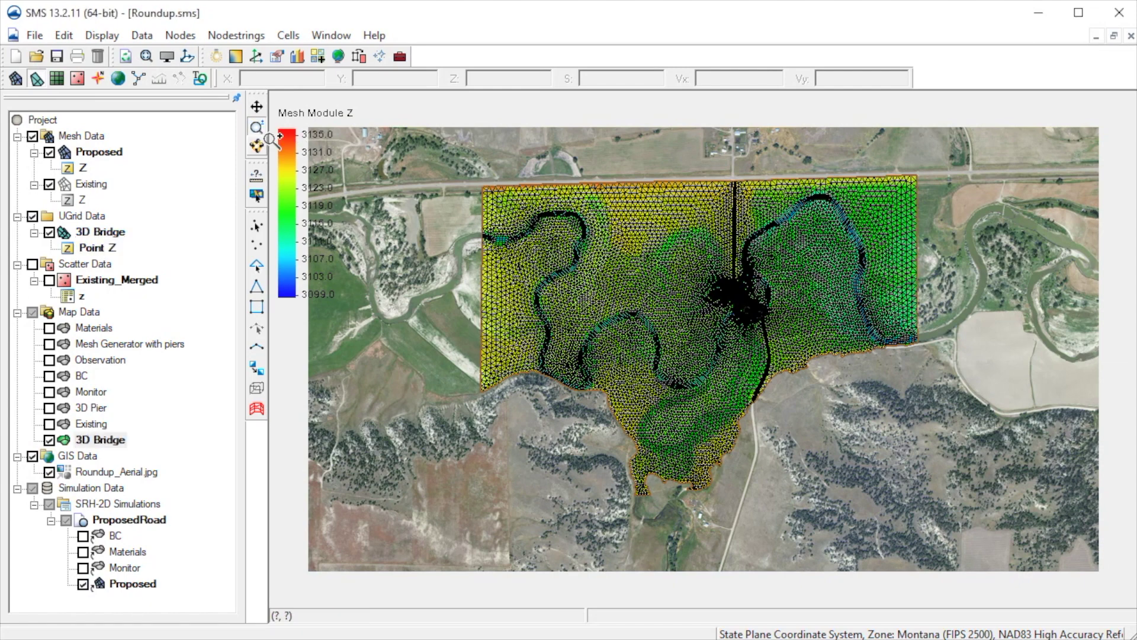
drag(723, 292, 770, 321)
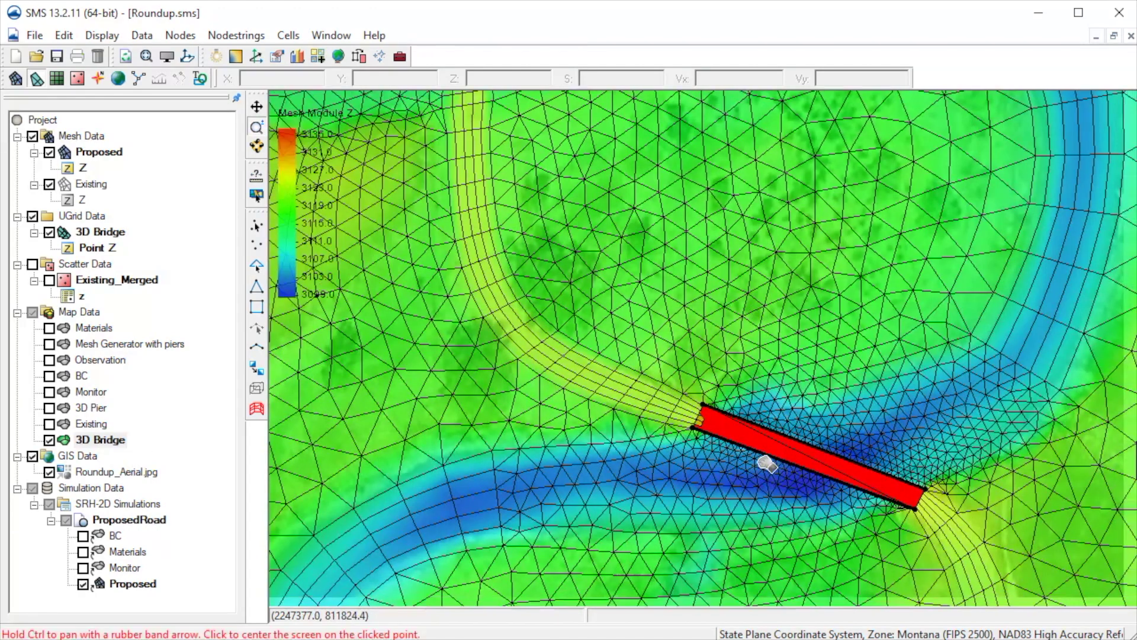
click(766, 464)
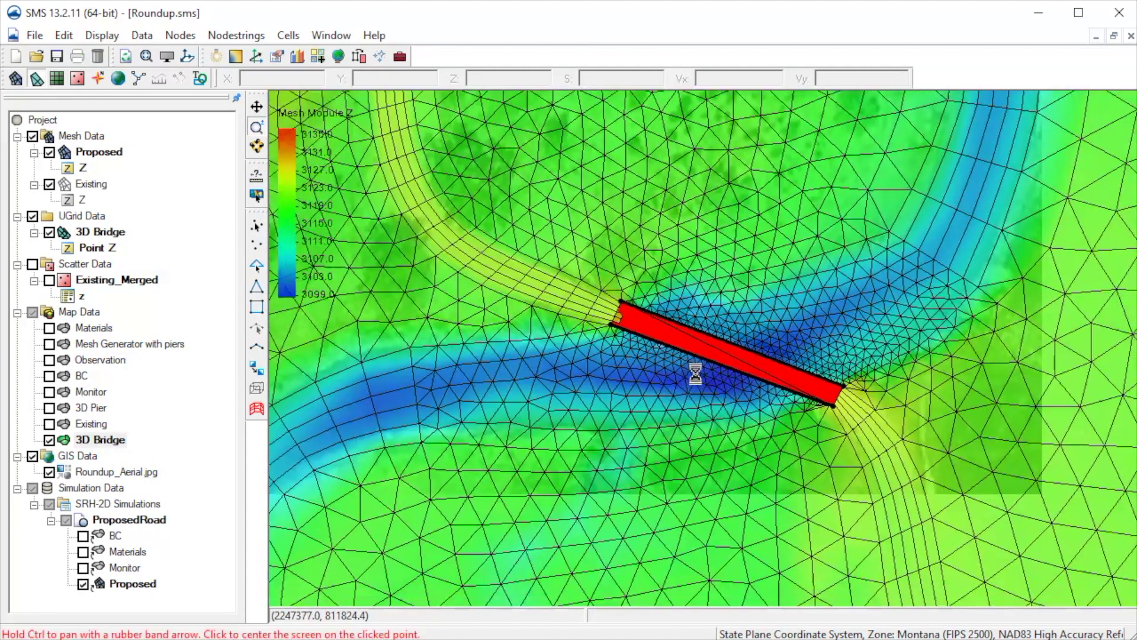
click(49, 440)
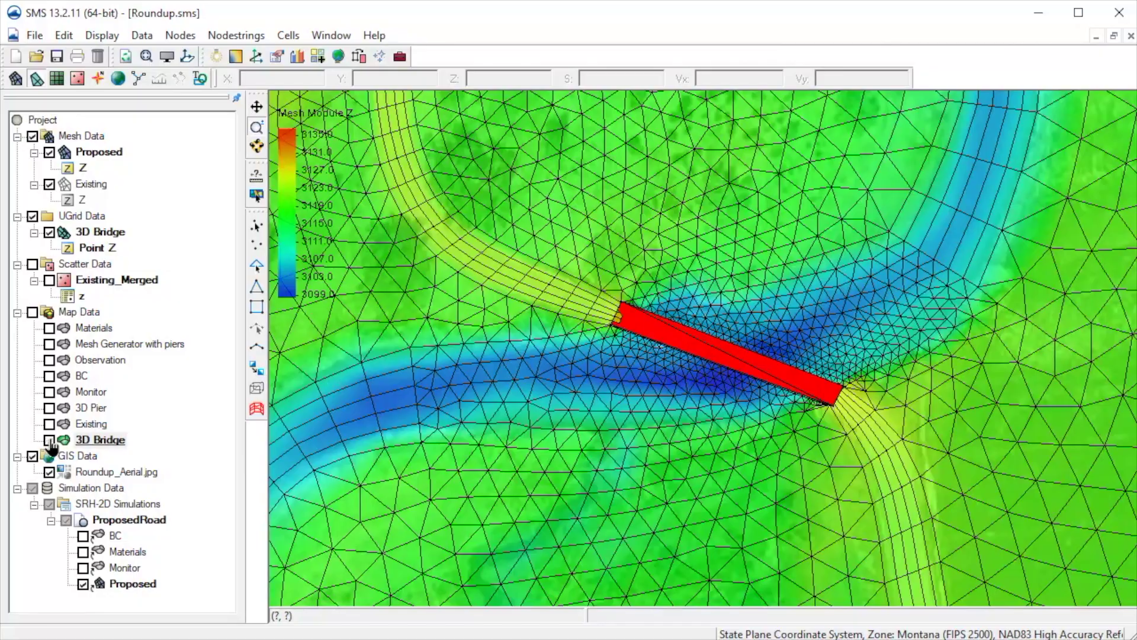
click(256, 146)
drag(584, 477, 762, 326)
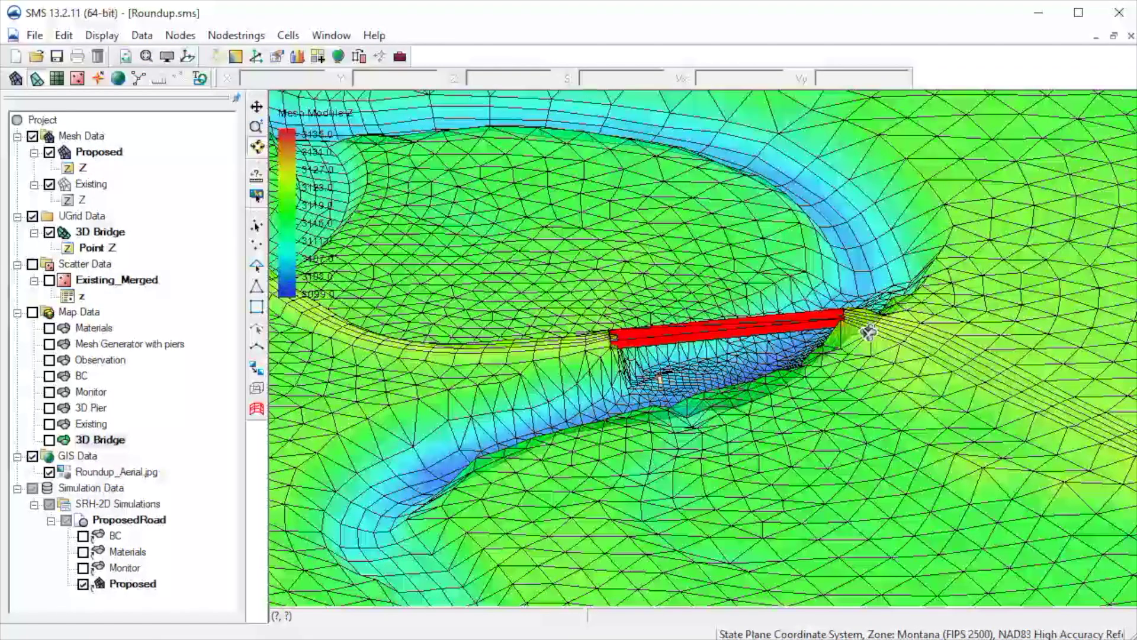
- Hide the 3D Bridge UGrid and load bridge.xmugrid from the Lesson 10 folder in its place
click(50, 233)
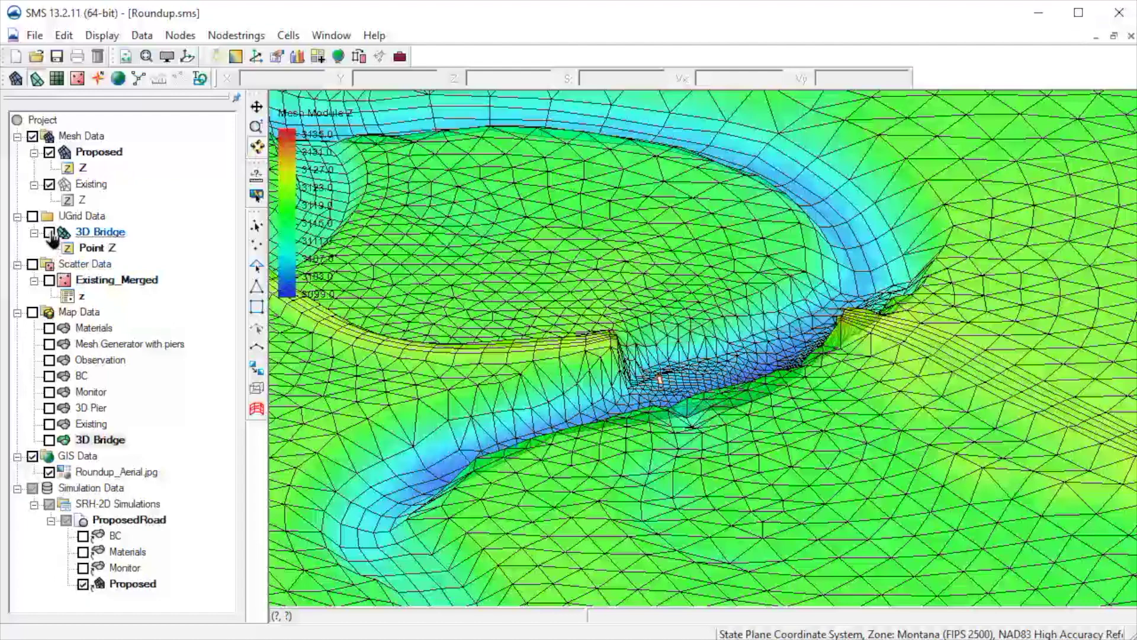
click(38, 59)
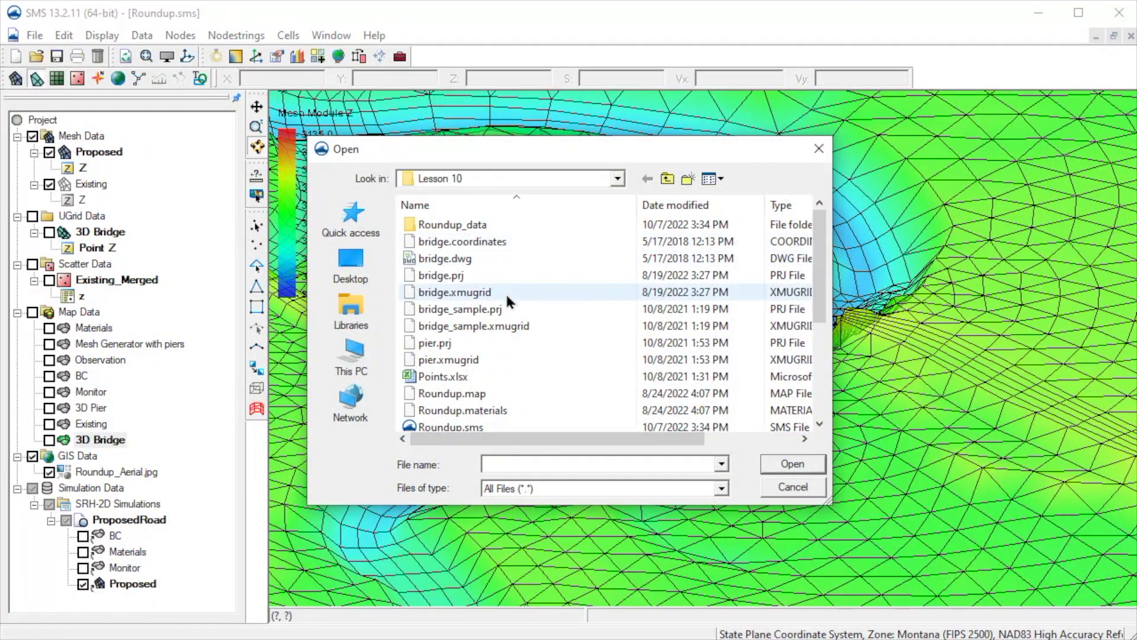
click(507, 297)
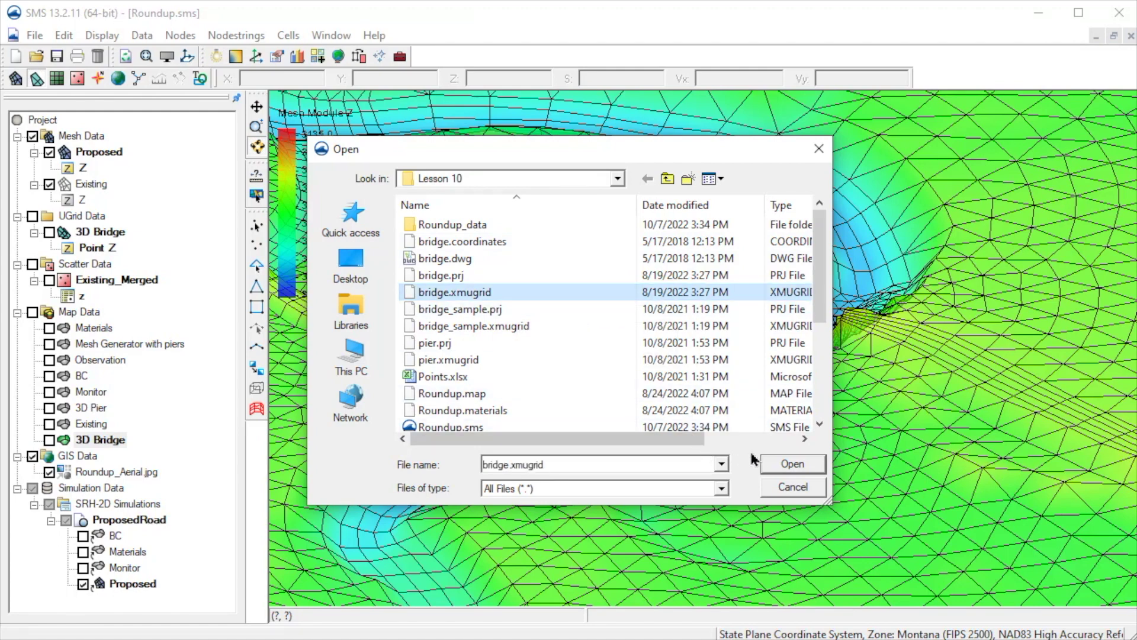
click(768, 465)
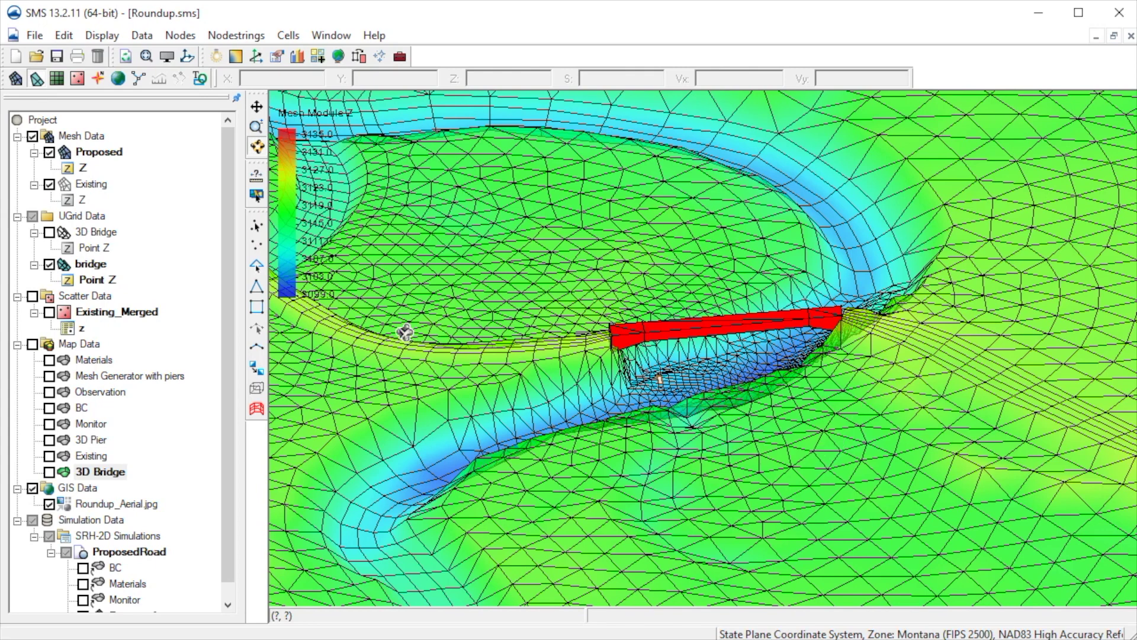
- Load pier.xmugrid from the Lesson 10 folder and inspect the pier beneath the bridge deck in 3D
click(36, 57)
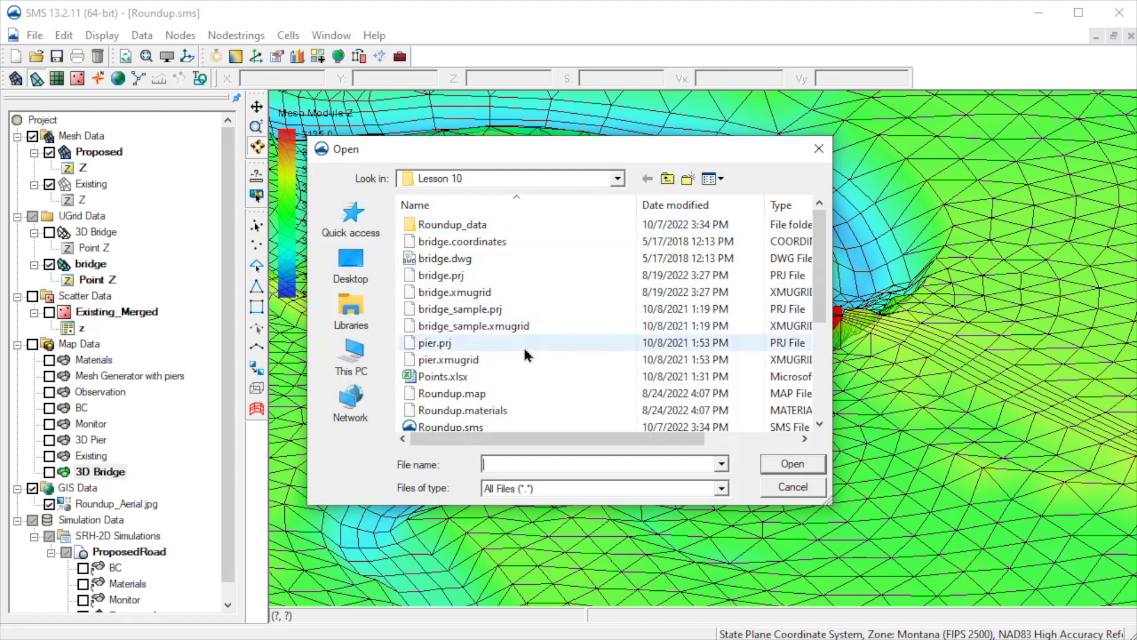
click(525, 359)
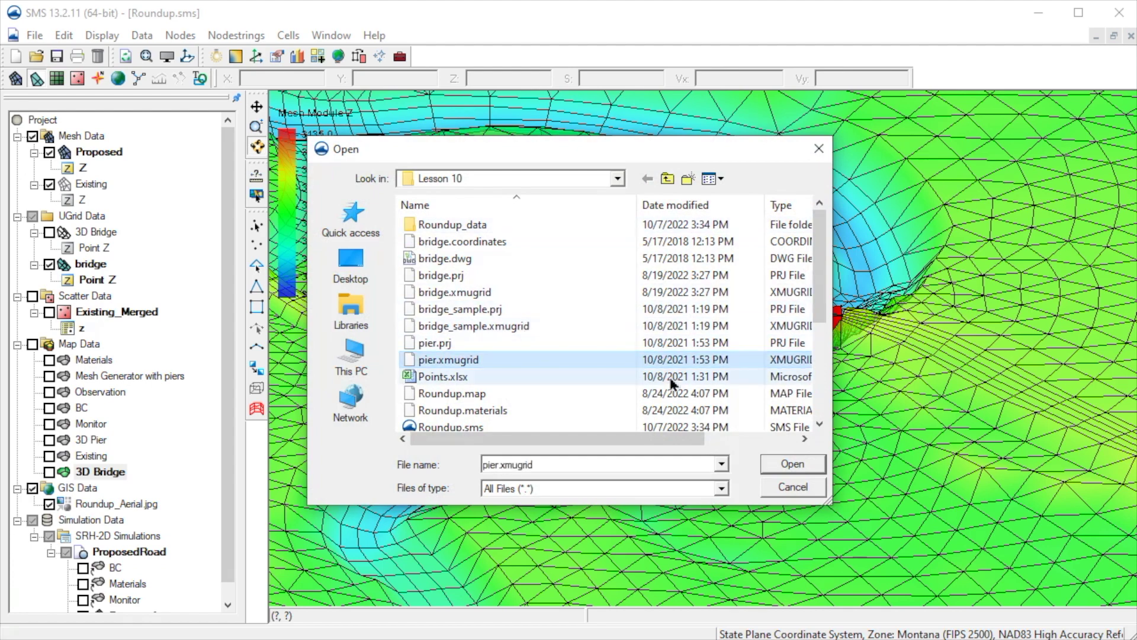
click(793, 464)
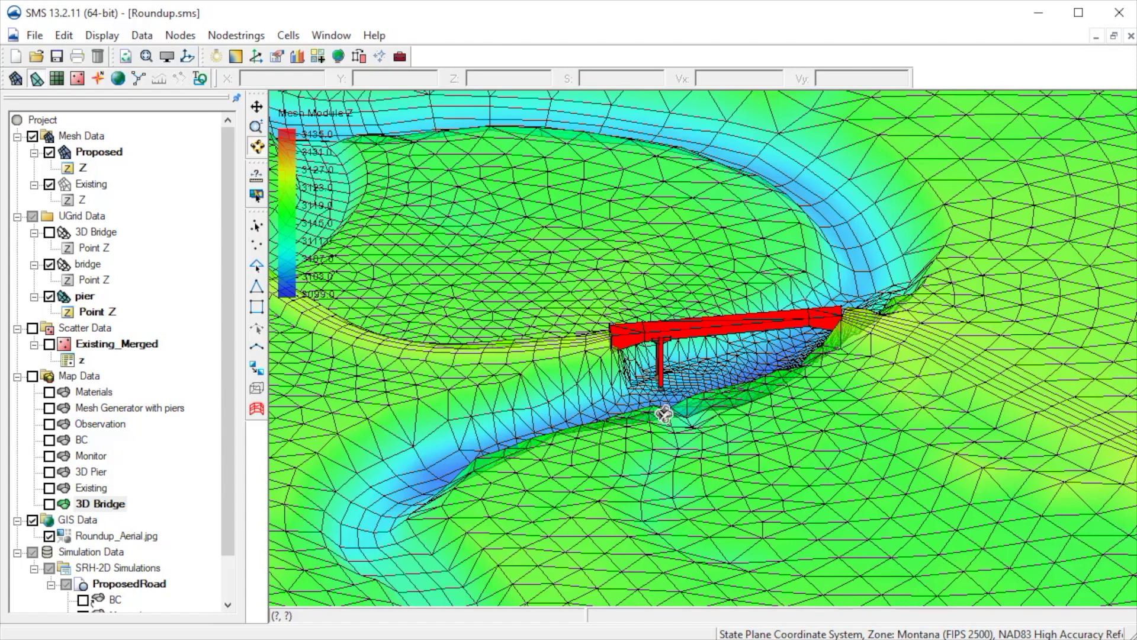
scroll(664, 415, up, 2)
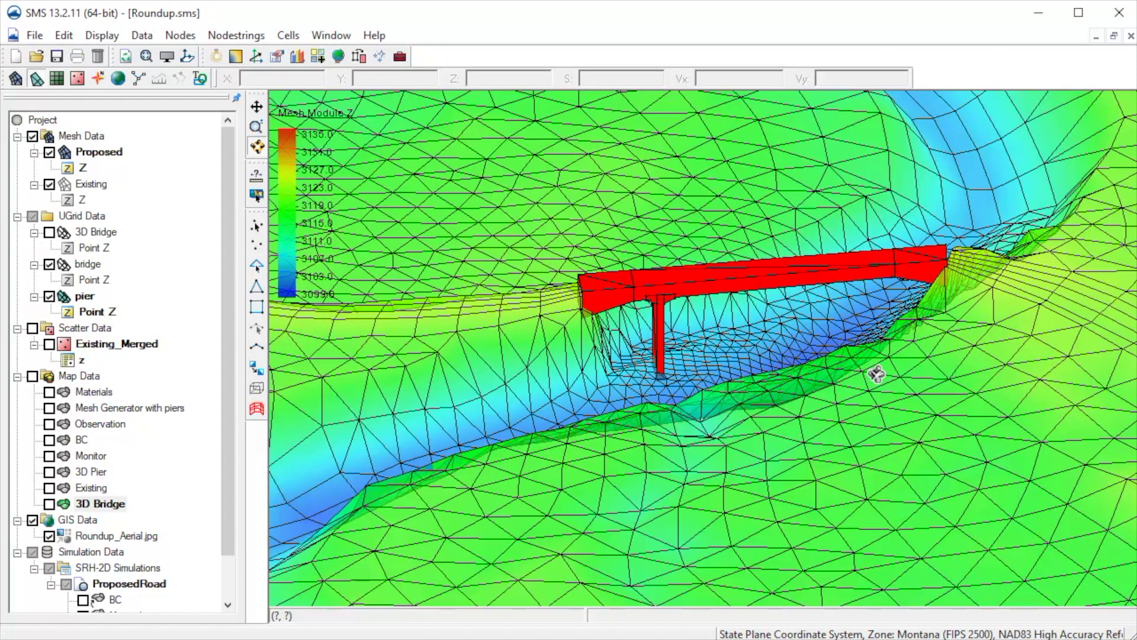
drag(876, 375, 790, 417)
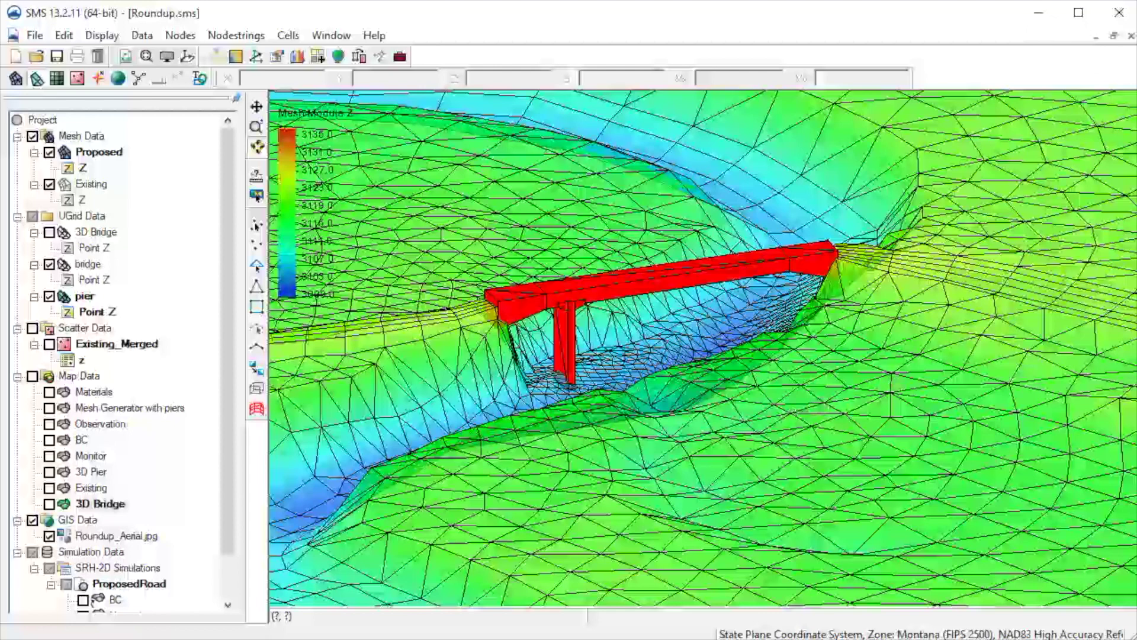
- Enable the ceiling file in the ProposedRoad simulation's model control and generate a new one from the 3D Bridge coverage
drag(221, 338, 220, 392)
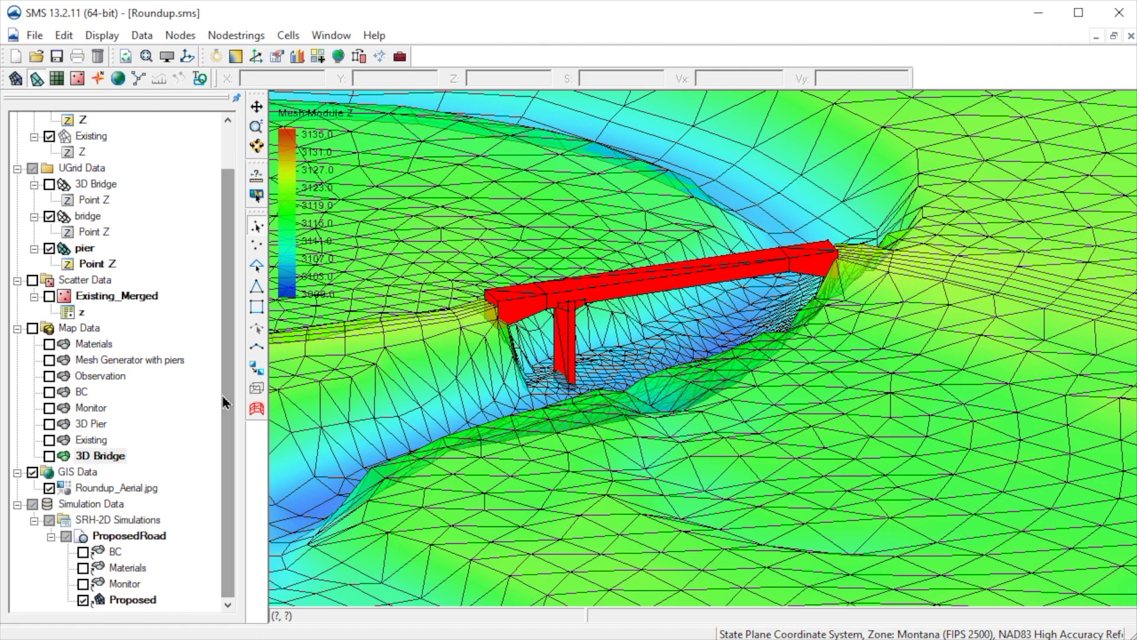
click(148, 537)
right_click(148, 538)
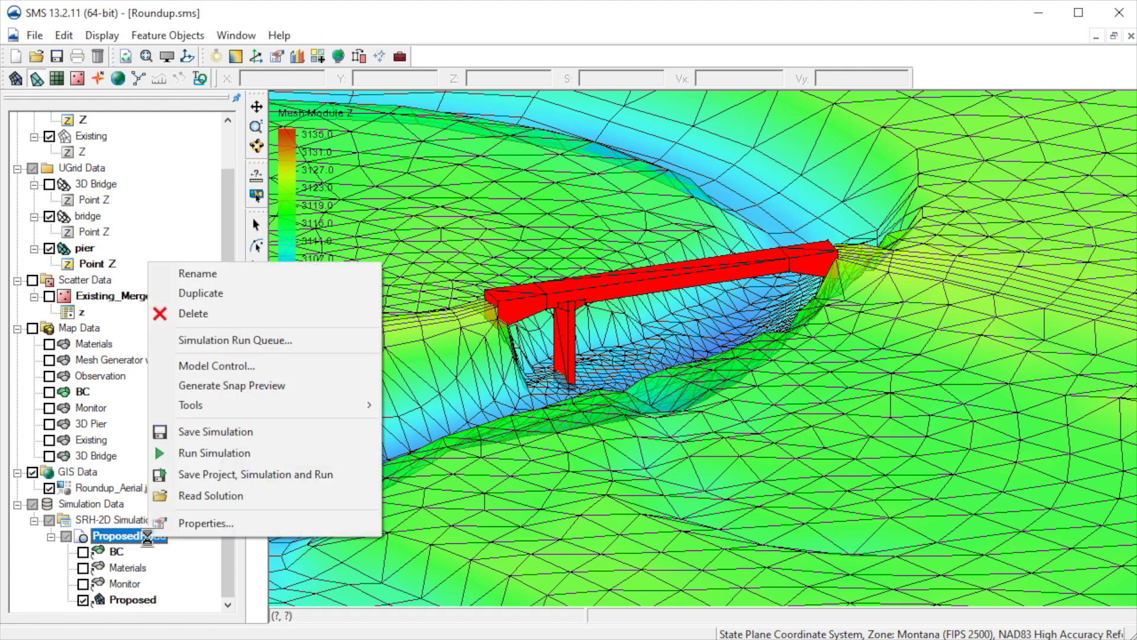
click(276, 367)
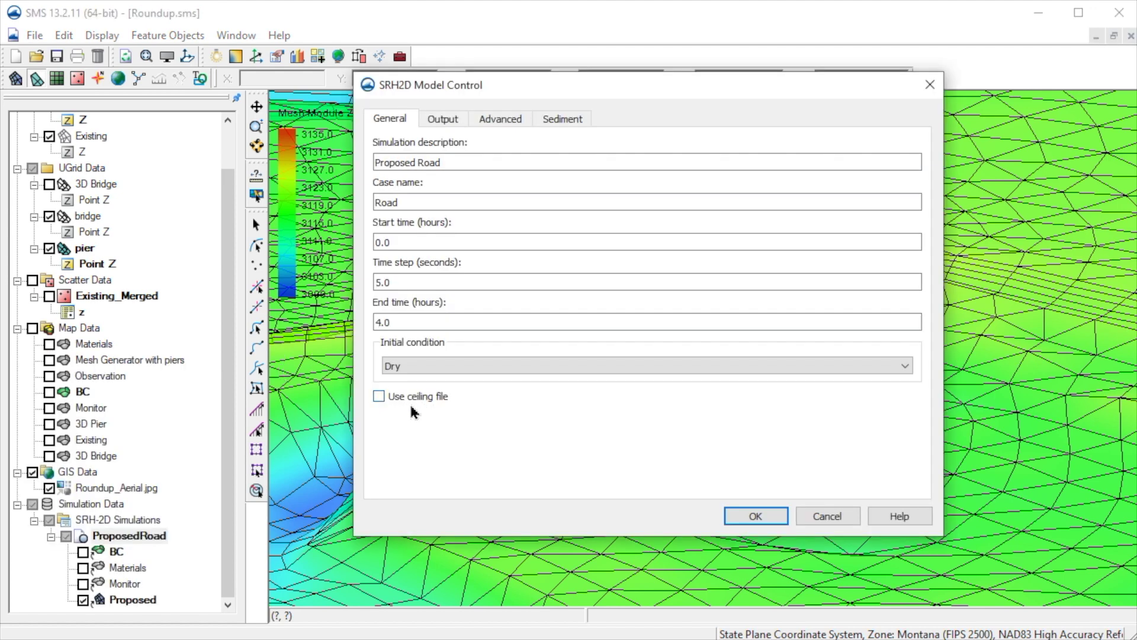
click(379, 396)
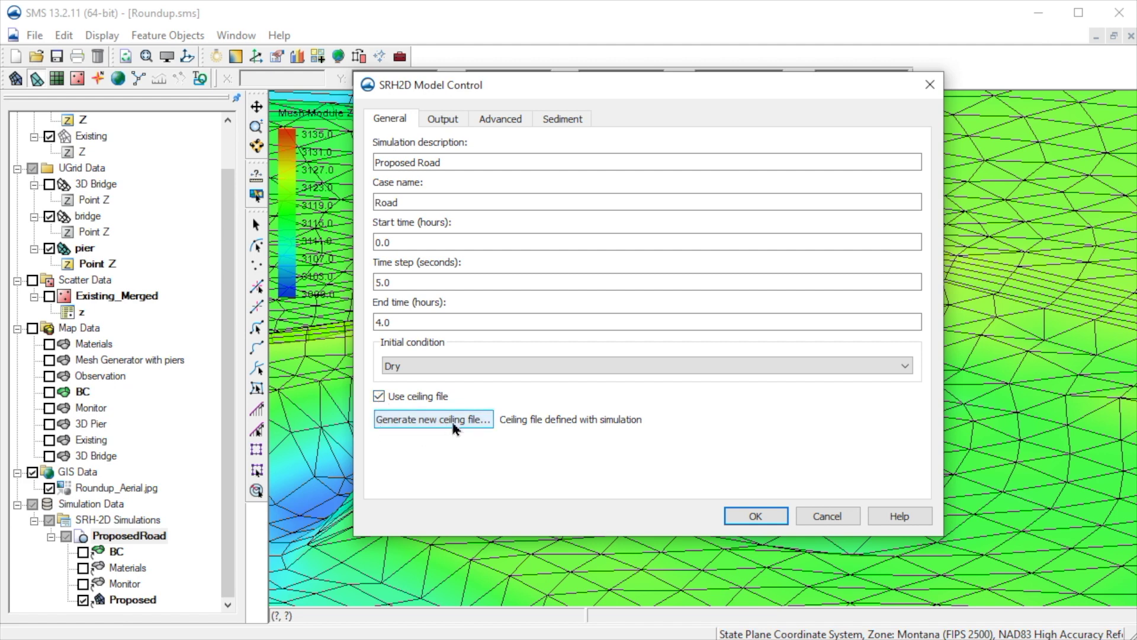
click(429, 419)
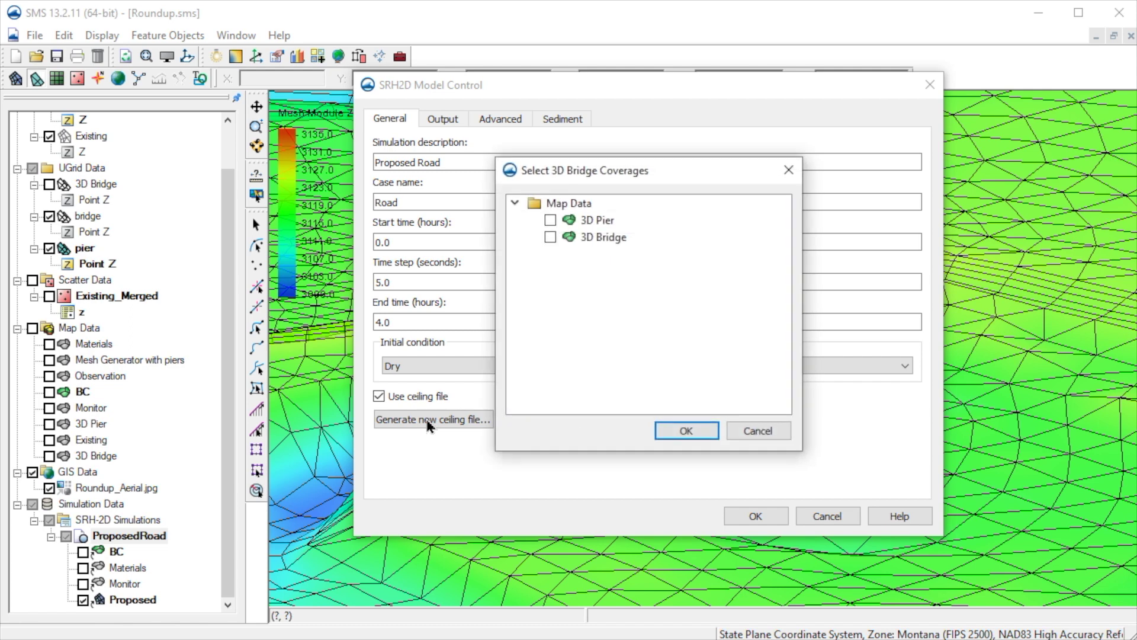
click(550, 238)
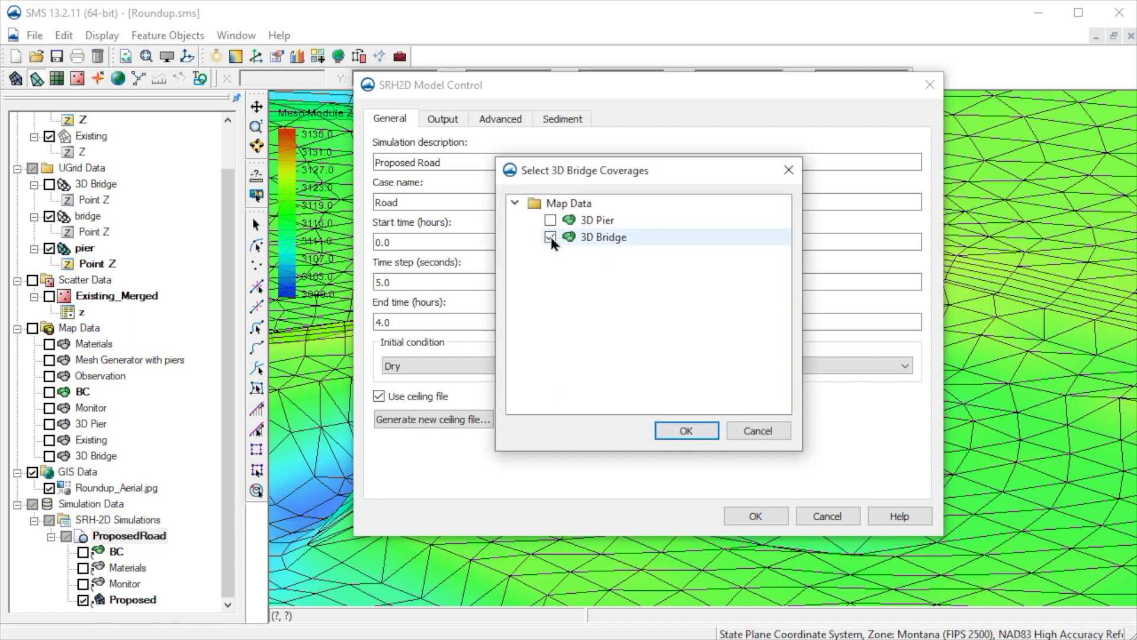
click(690, 432)
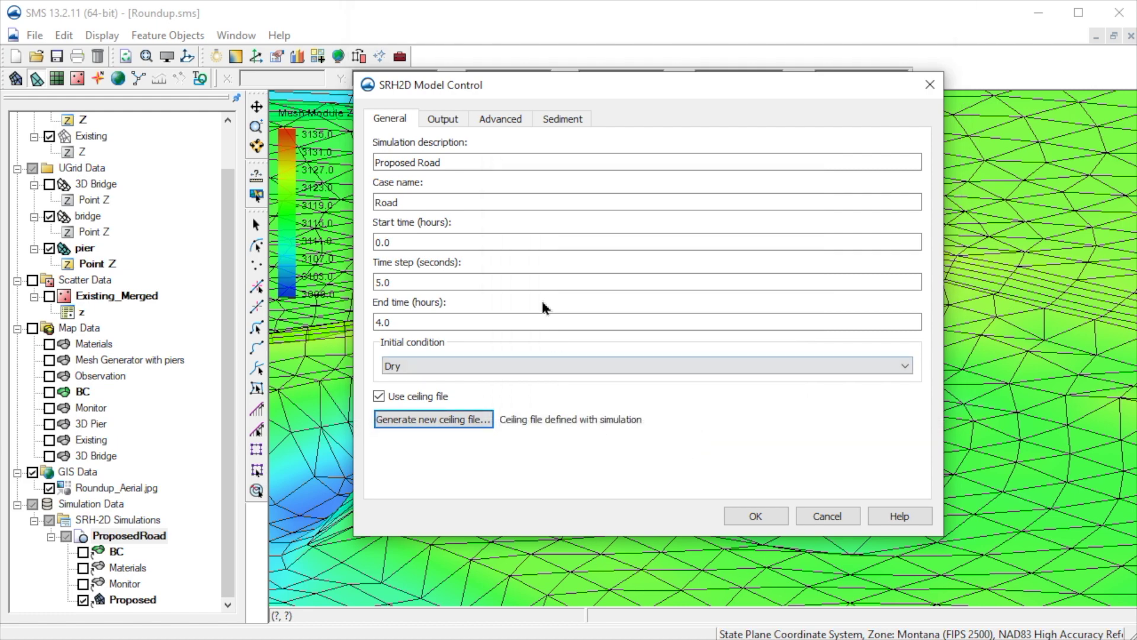
click(744, 517)
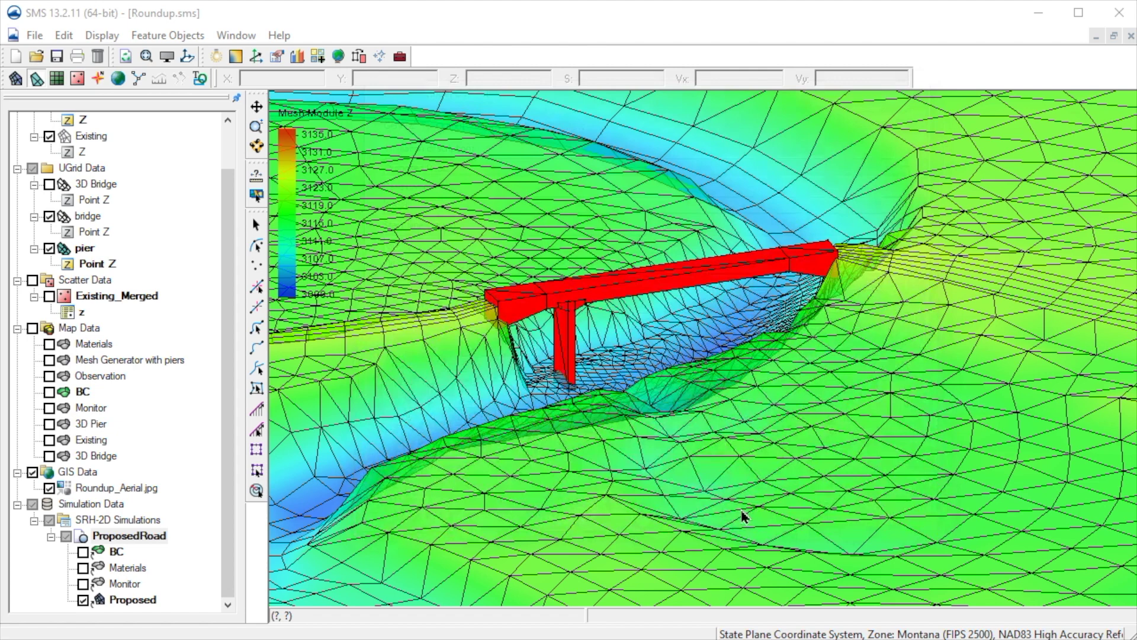
click(745, 517)
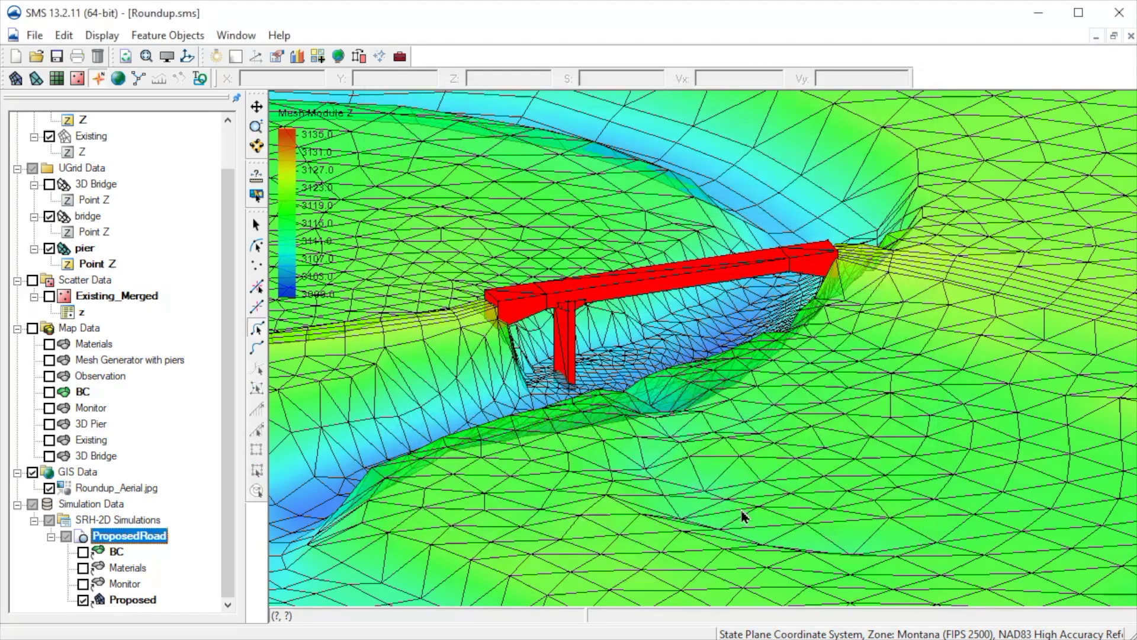